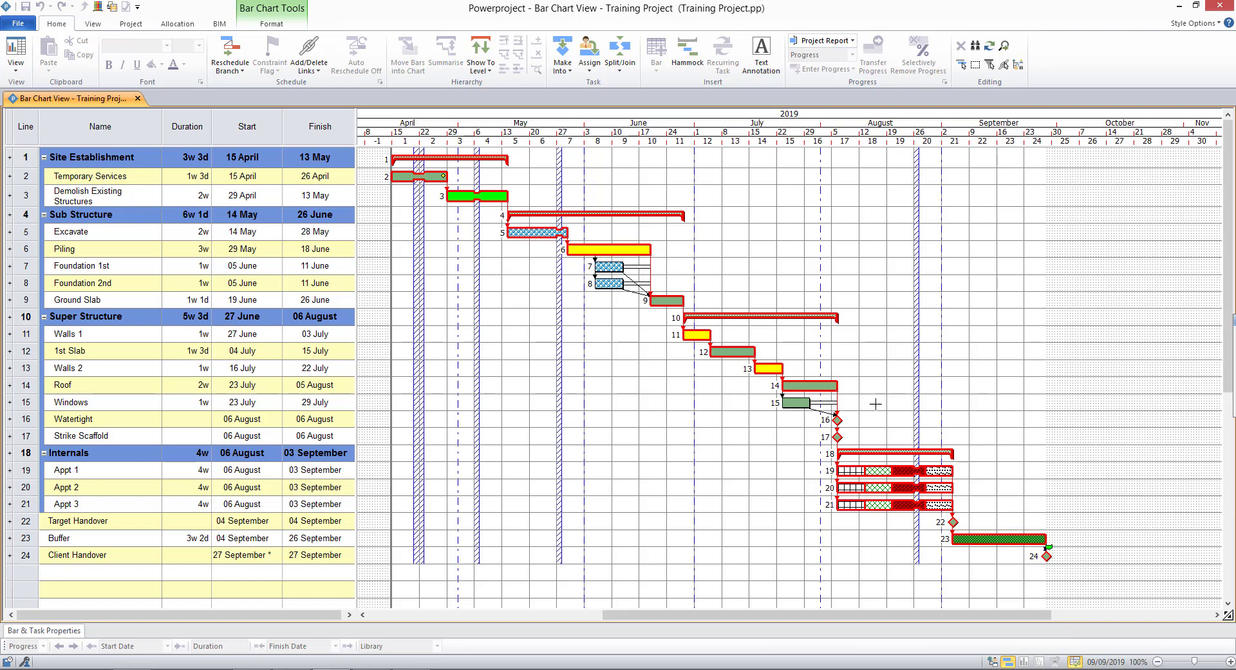
- Browse Permanent Resources, Consumable Resources, Site Resources and Project Costs in the project tree, then hide it
click(993, 661)
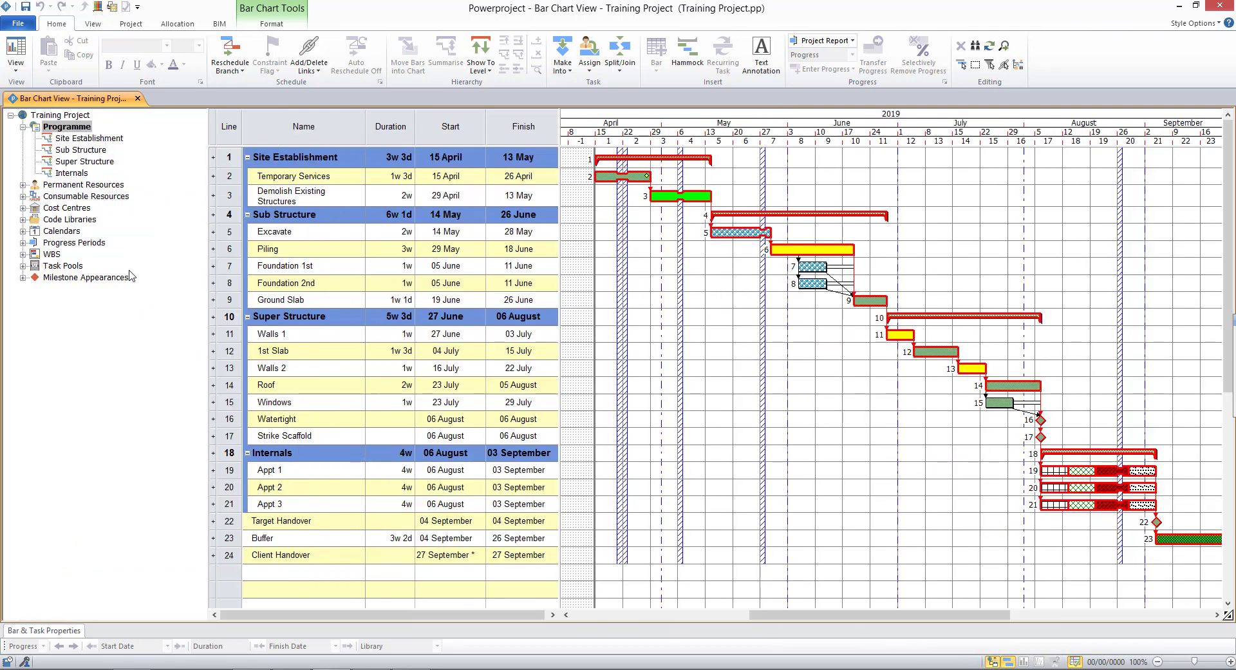
click(22, 185)
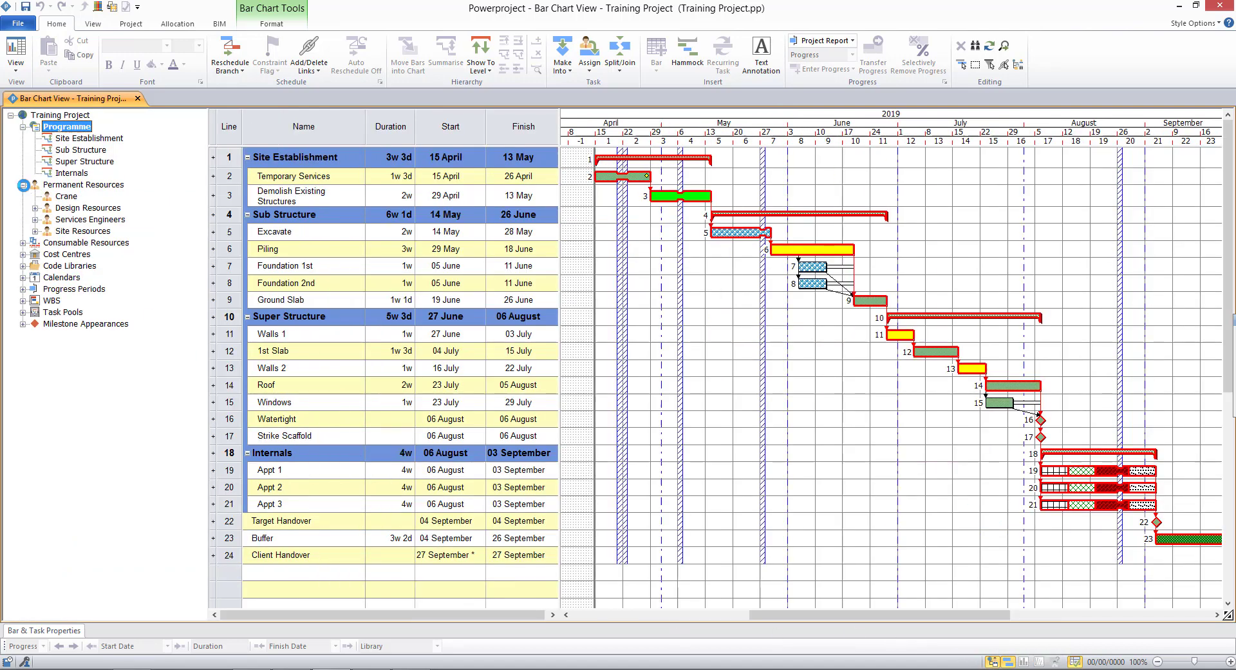
click(22, 243)
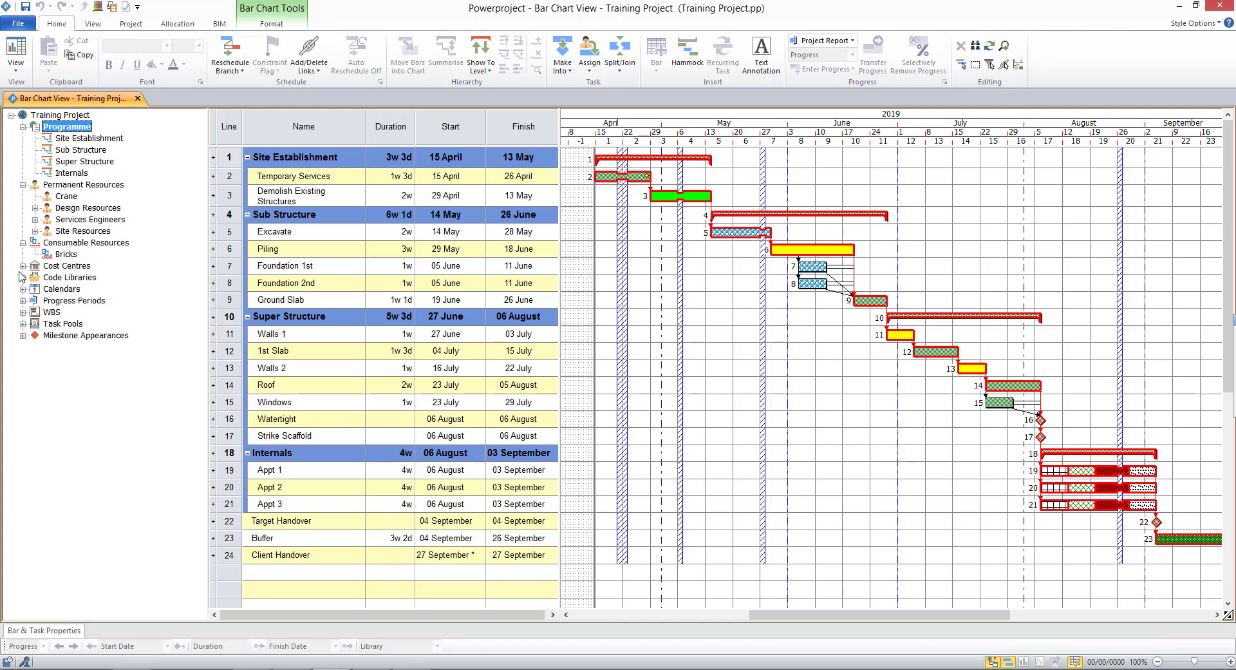
click(22, 266)
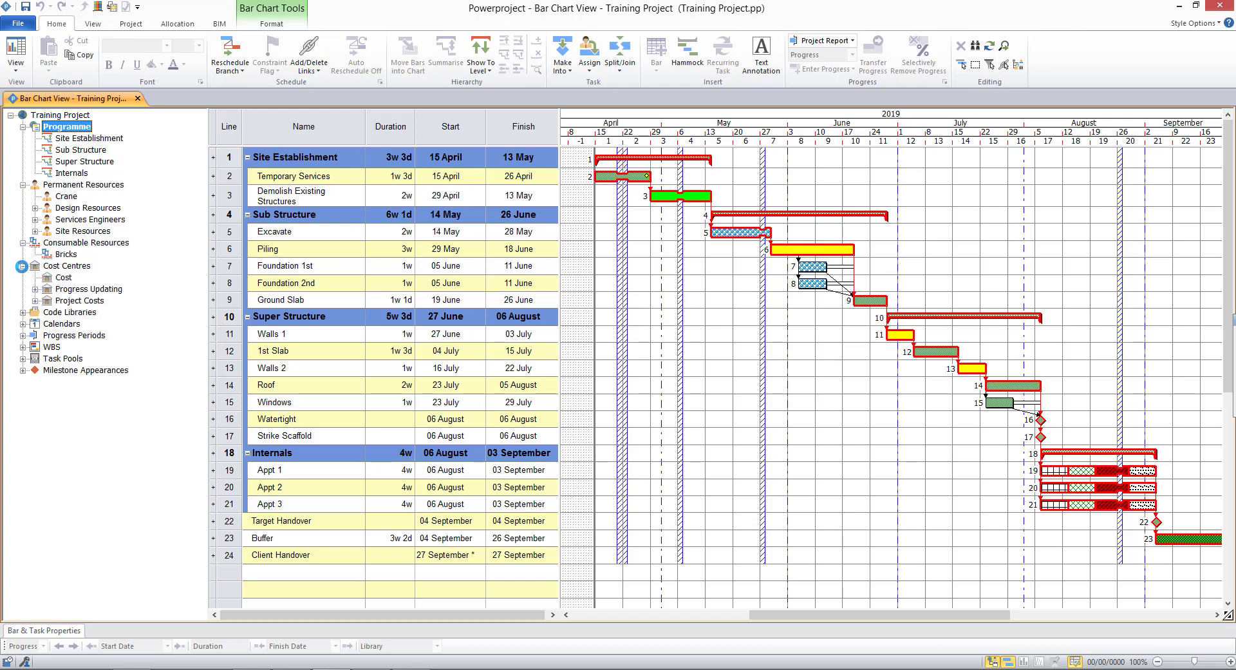
click(35, 231)
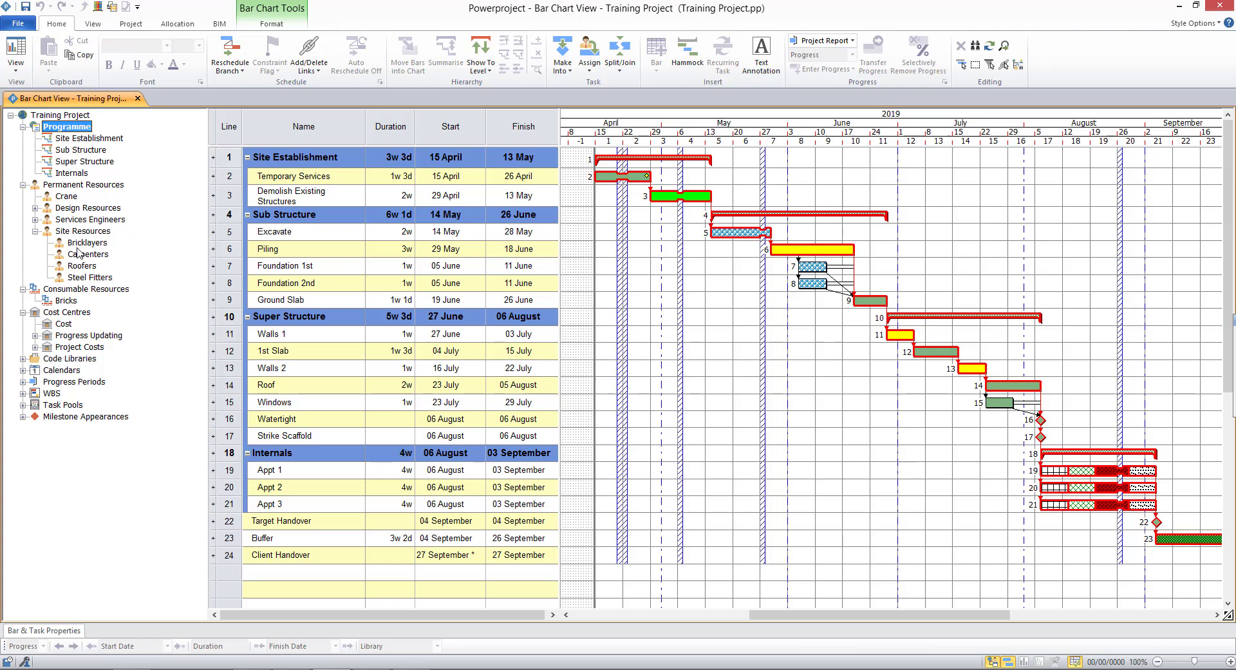
click(36, 347)
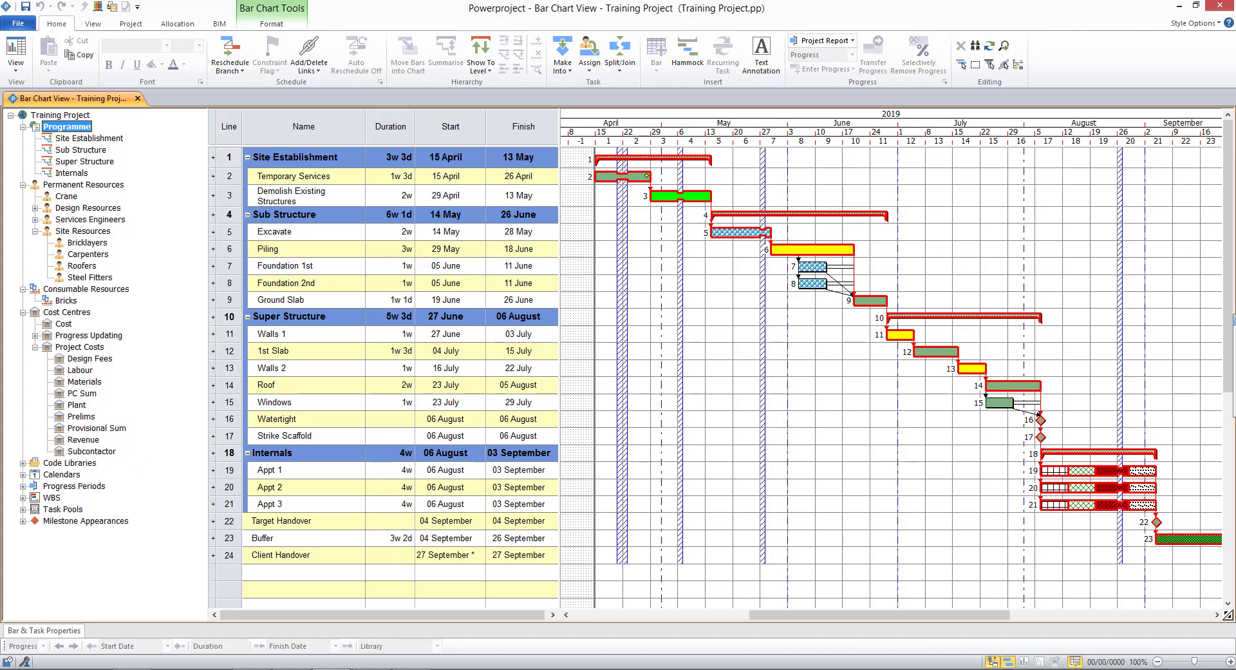
click(992, 661)
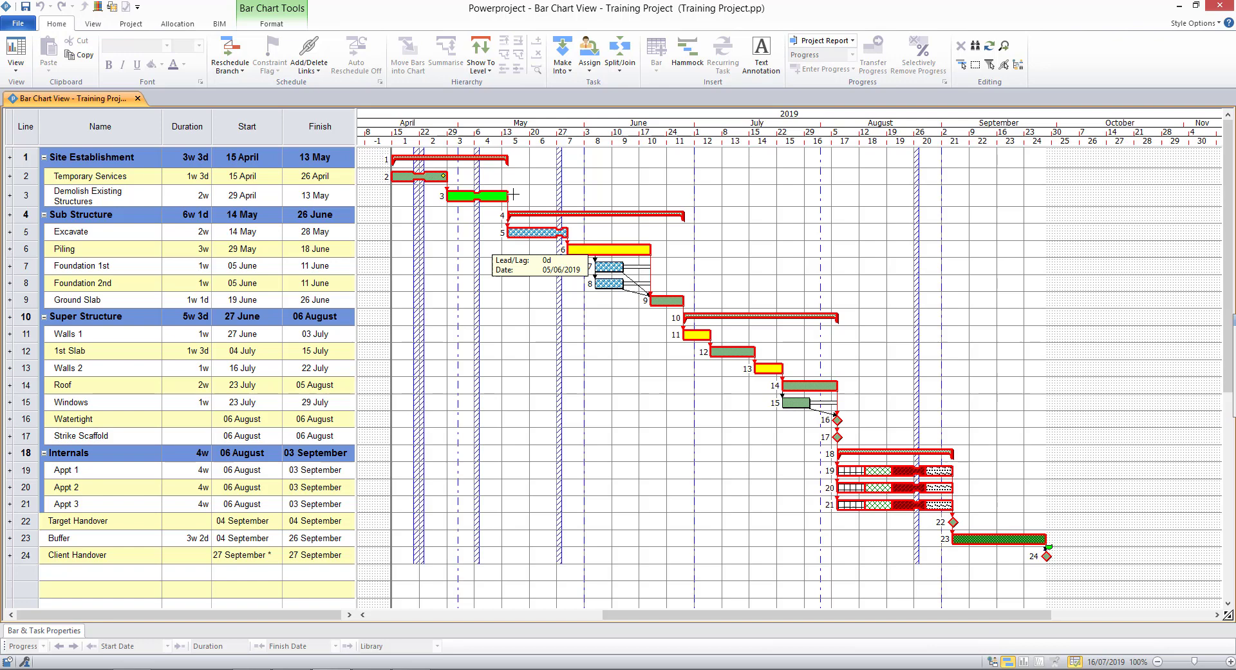
- Switch the task grid to the Tasks > Task Work table
click(95, 25)
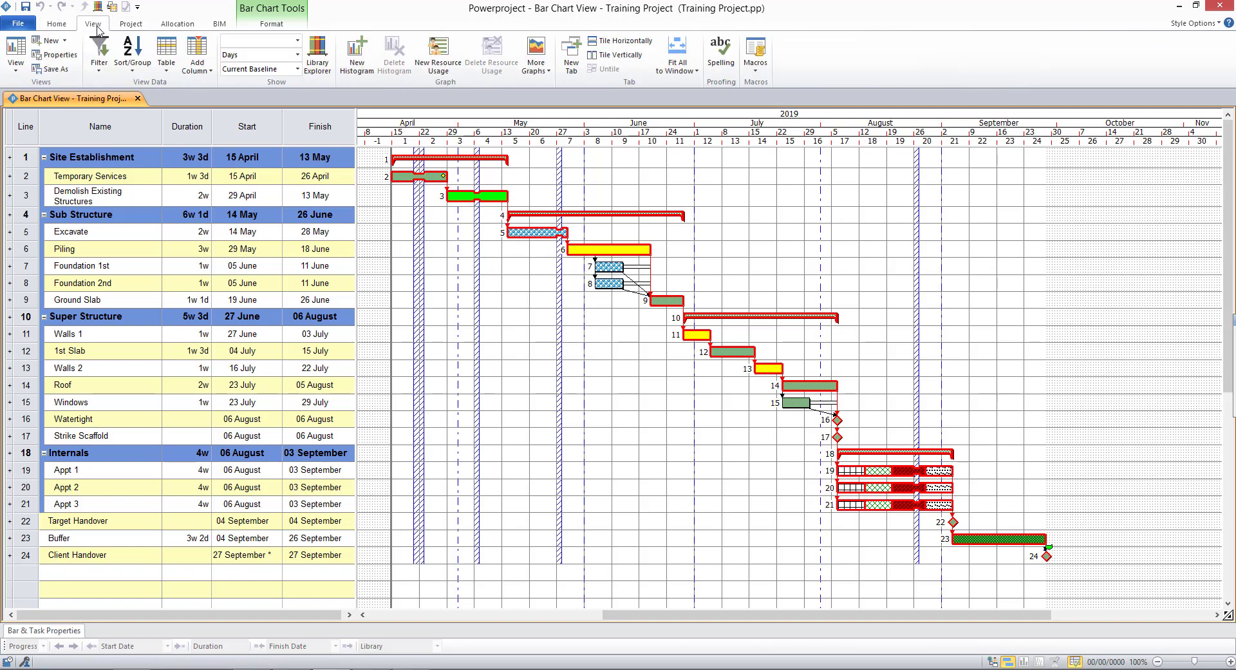
click(172, 72)
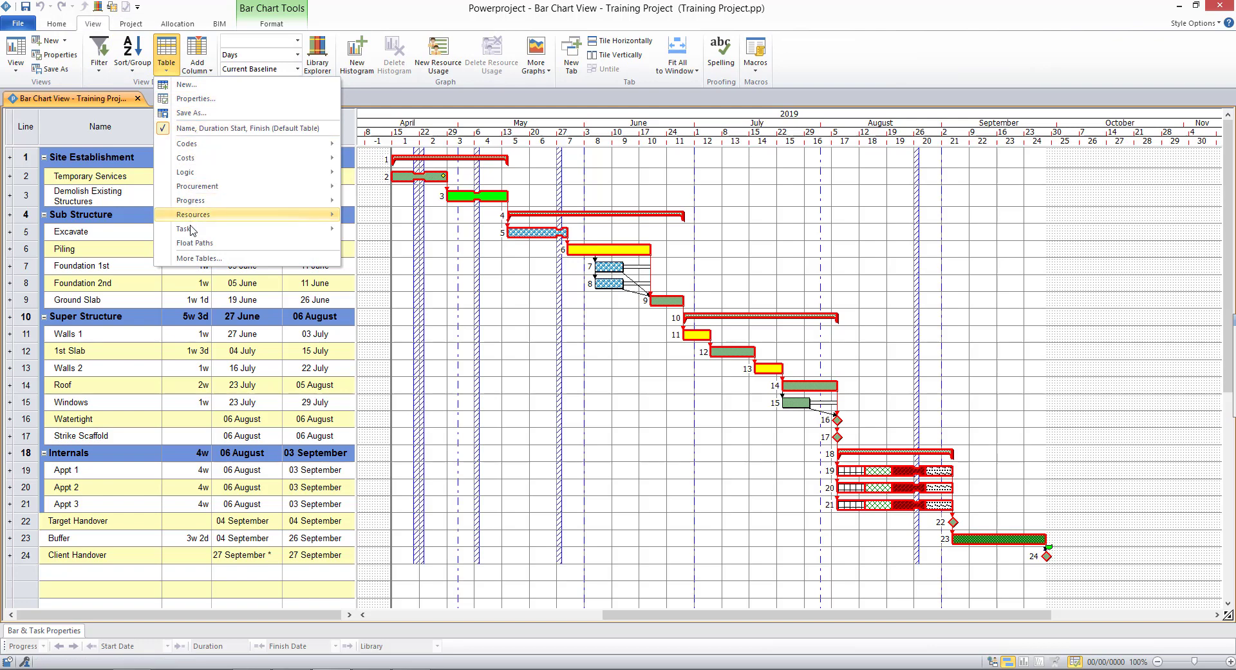
mouse_move(243, 228)
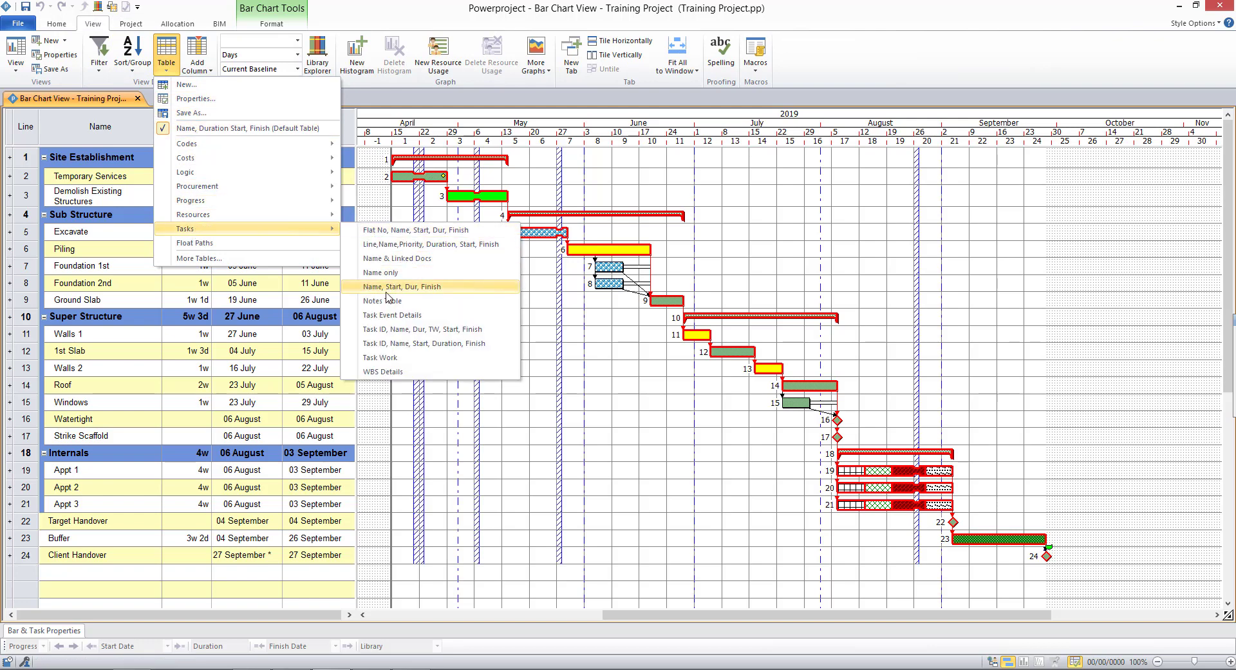
click(391, 358)
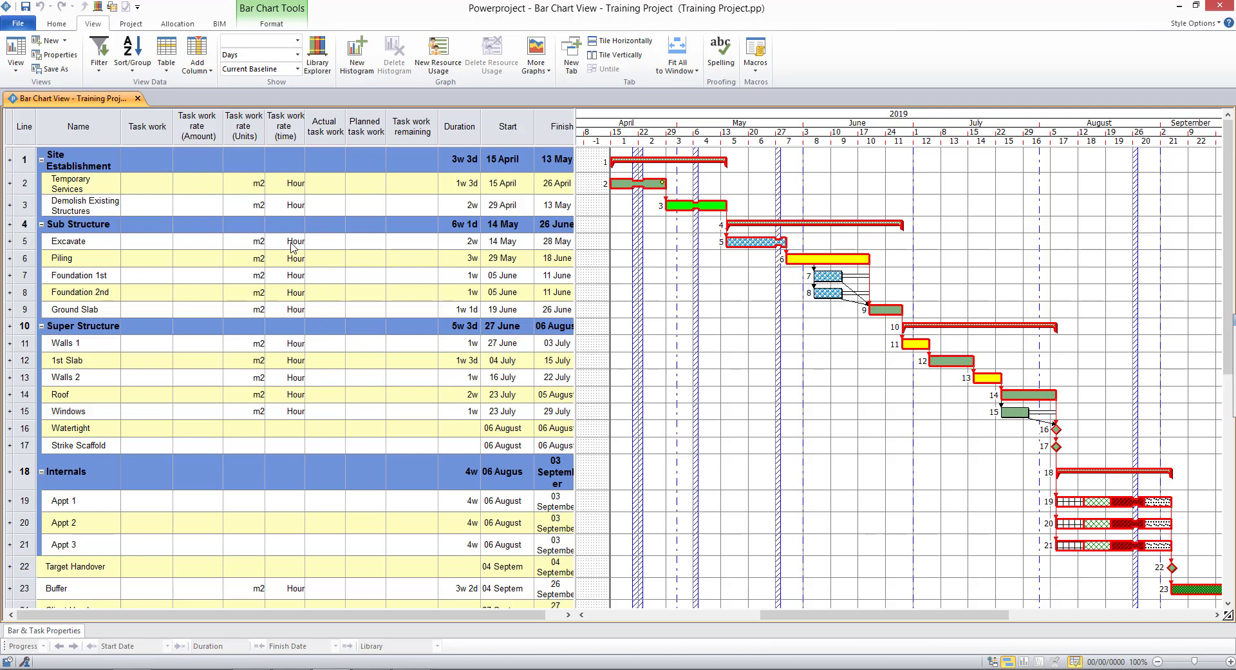
- Set Temporary Services' task work rate to 100 units per Day
click(153, 188)
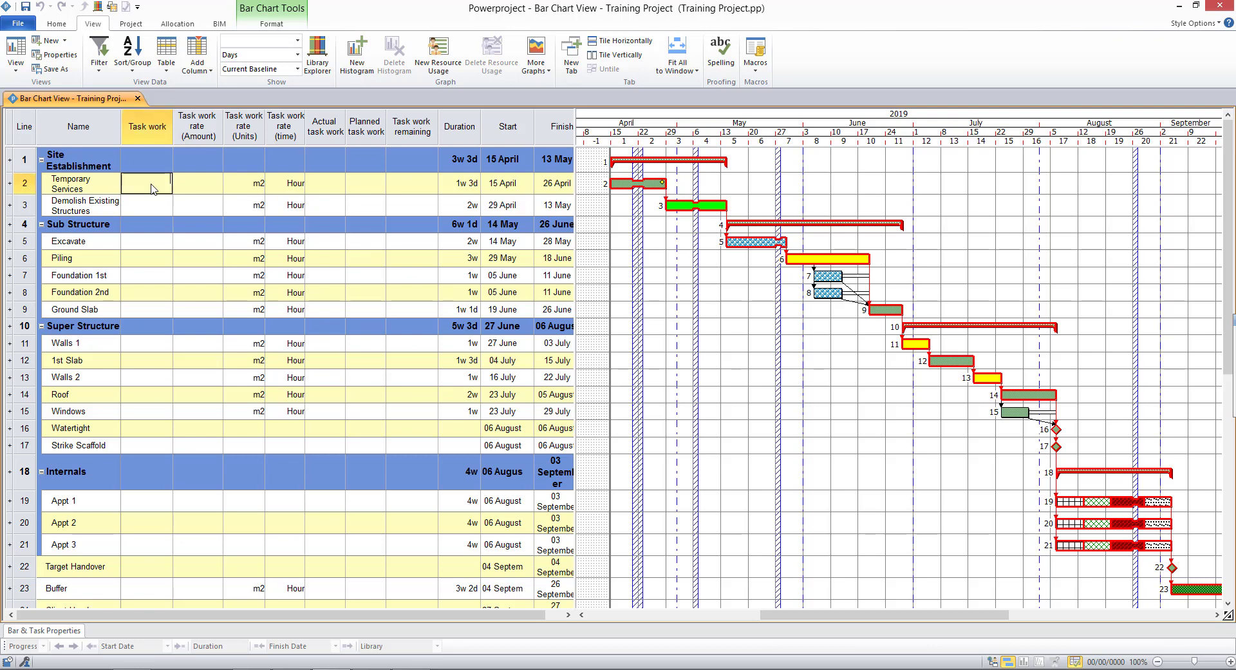
text(1000)
key(Return)
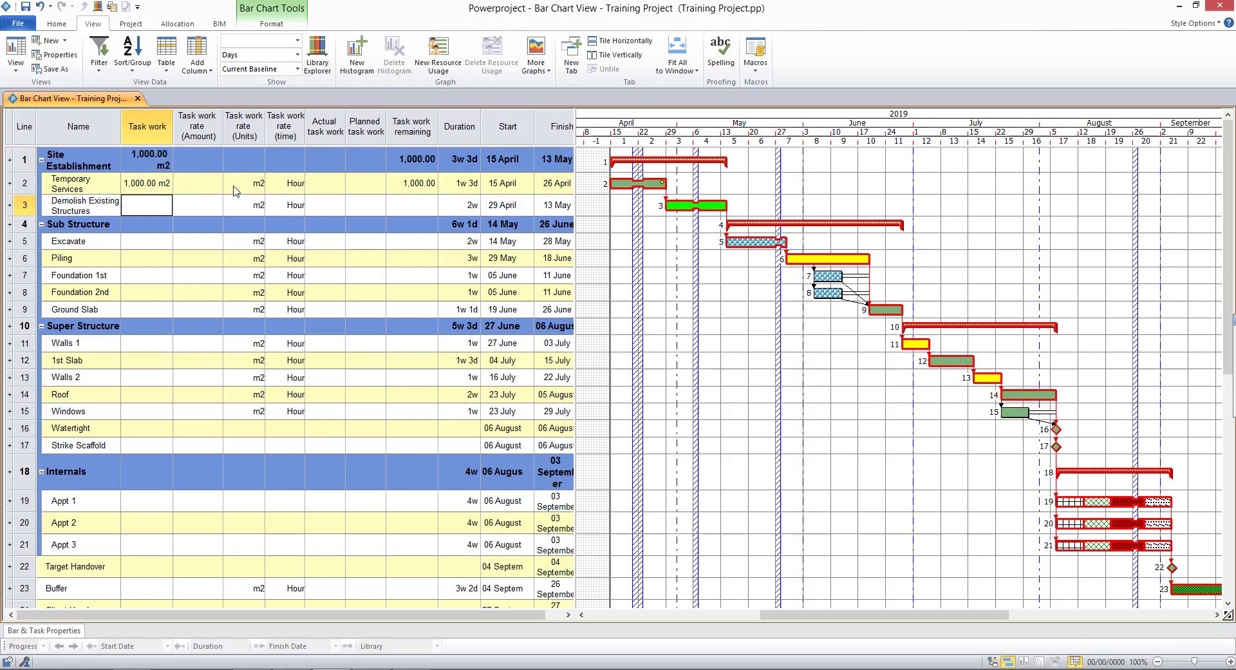
click(259, 186)
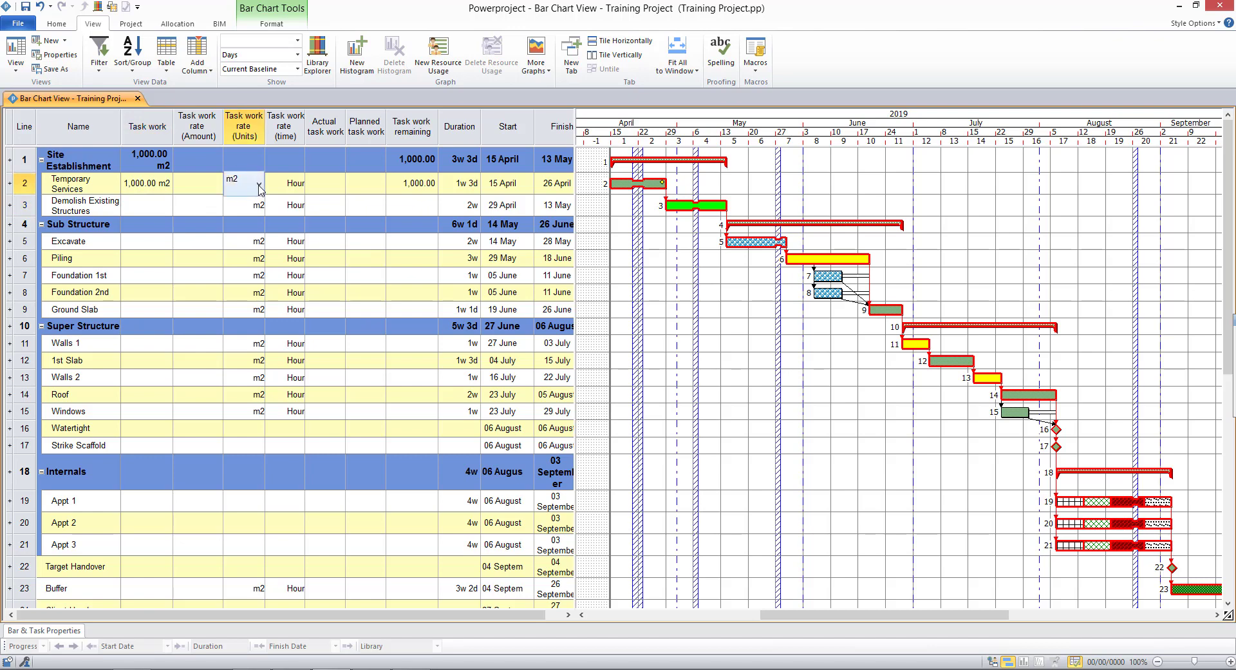
click(259, 187)
click(233, 208)
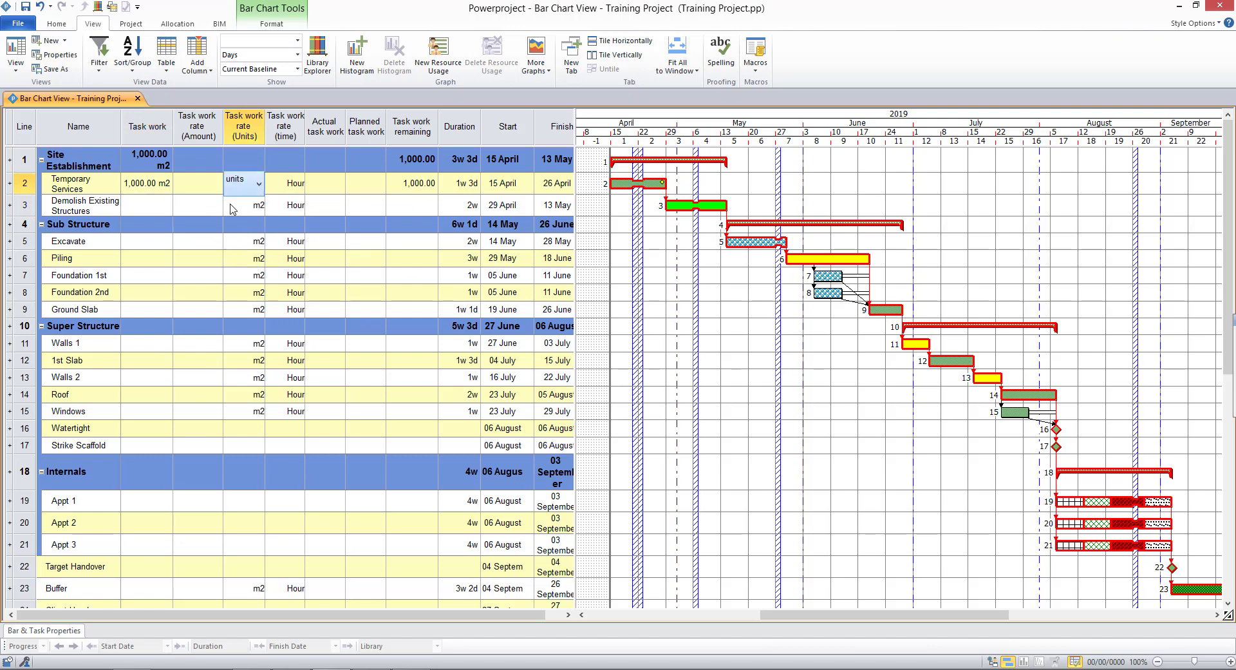
click(203, 185)
text(100)
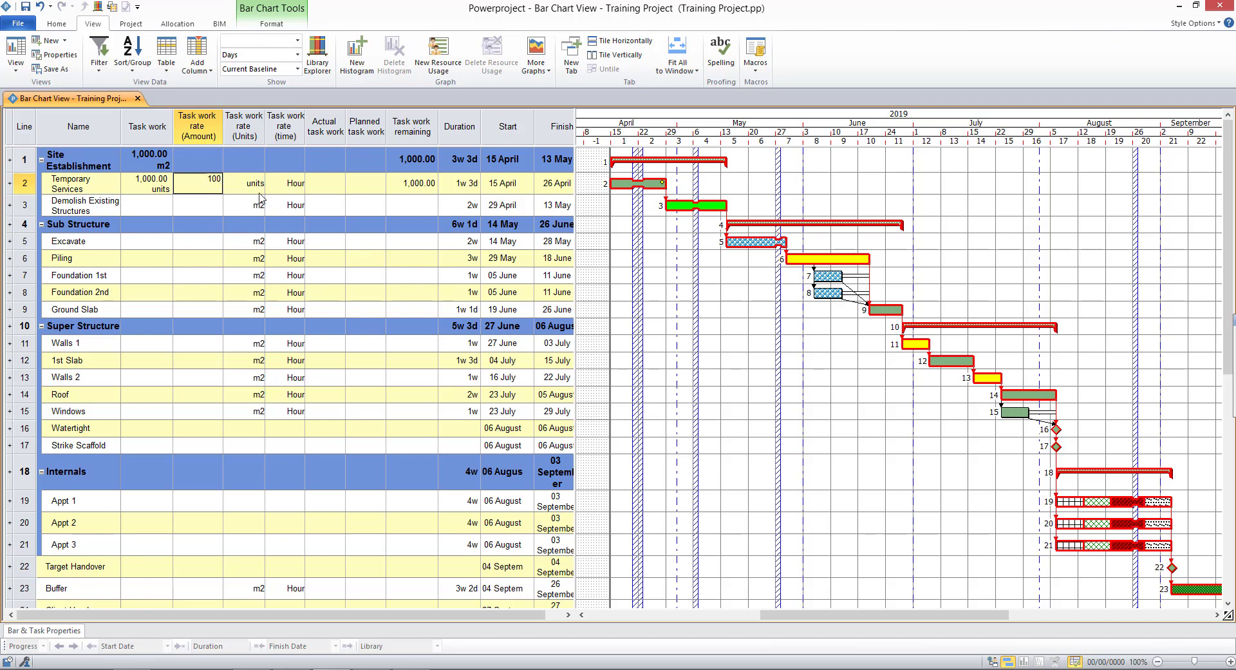
click(295, 185)
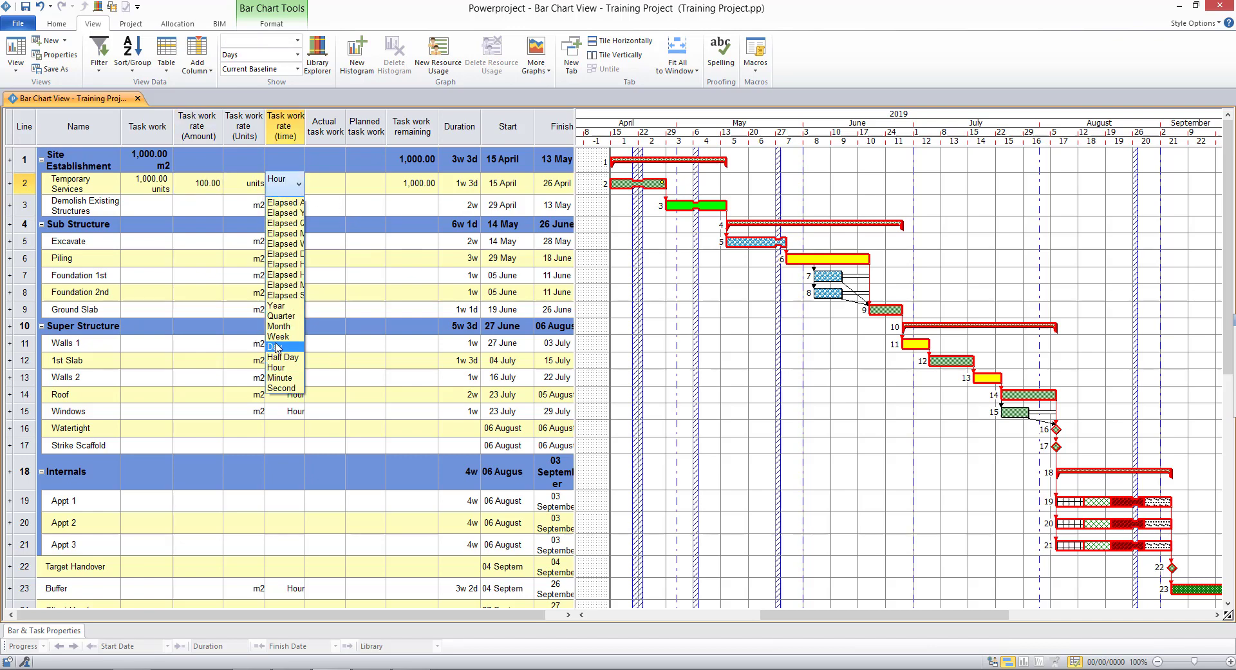
click(275, 348)
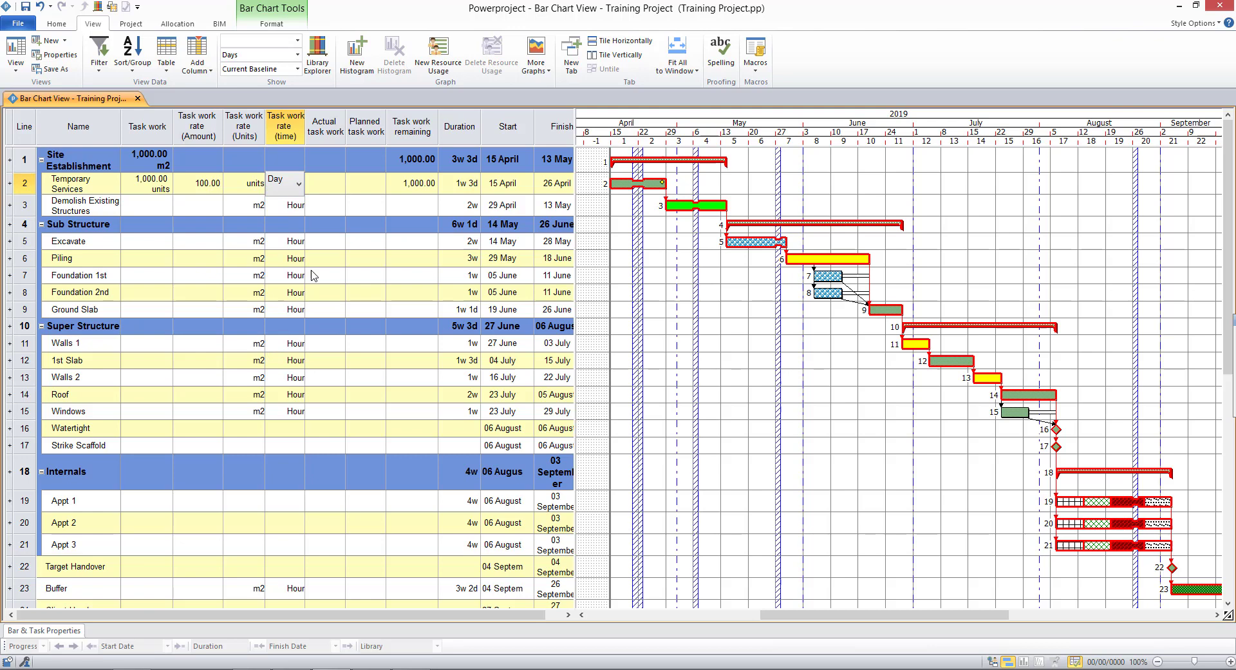
click(635, 235)
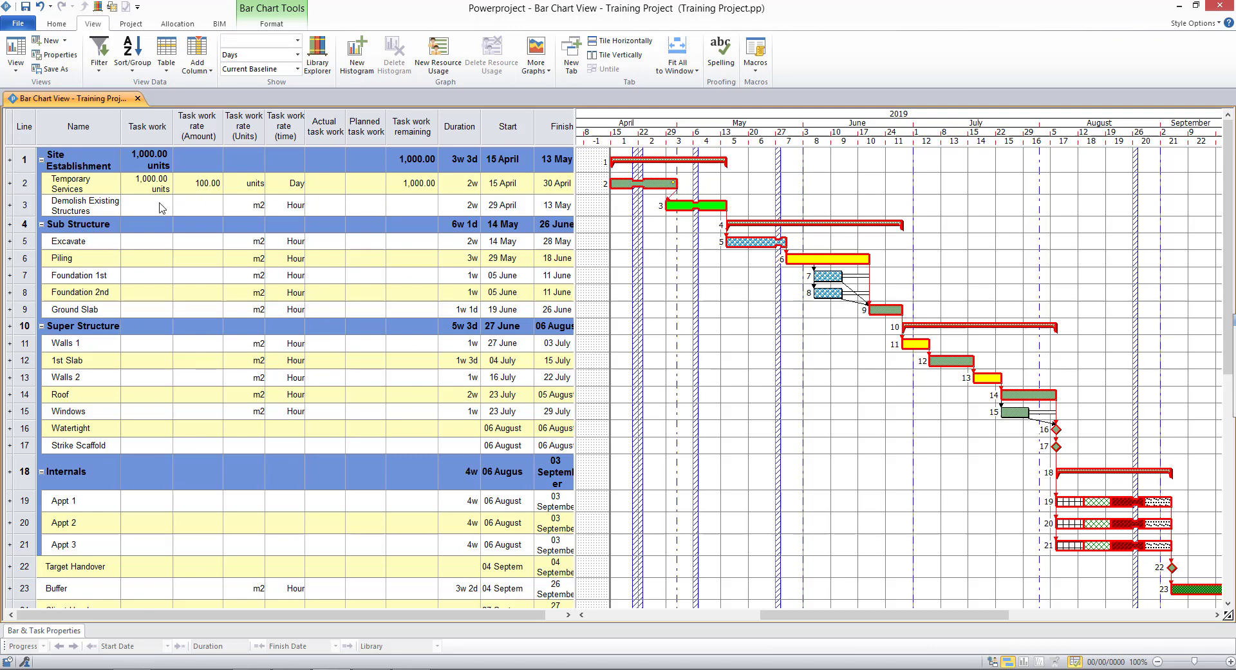
- Set Temporary Services' task work quantity to 2,000 units
double_click(141, 183)
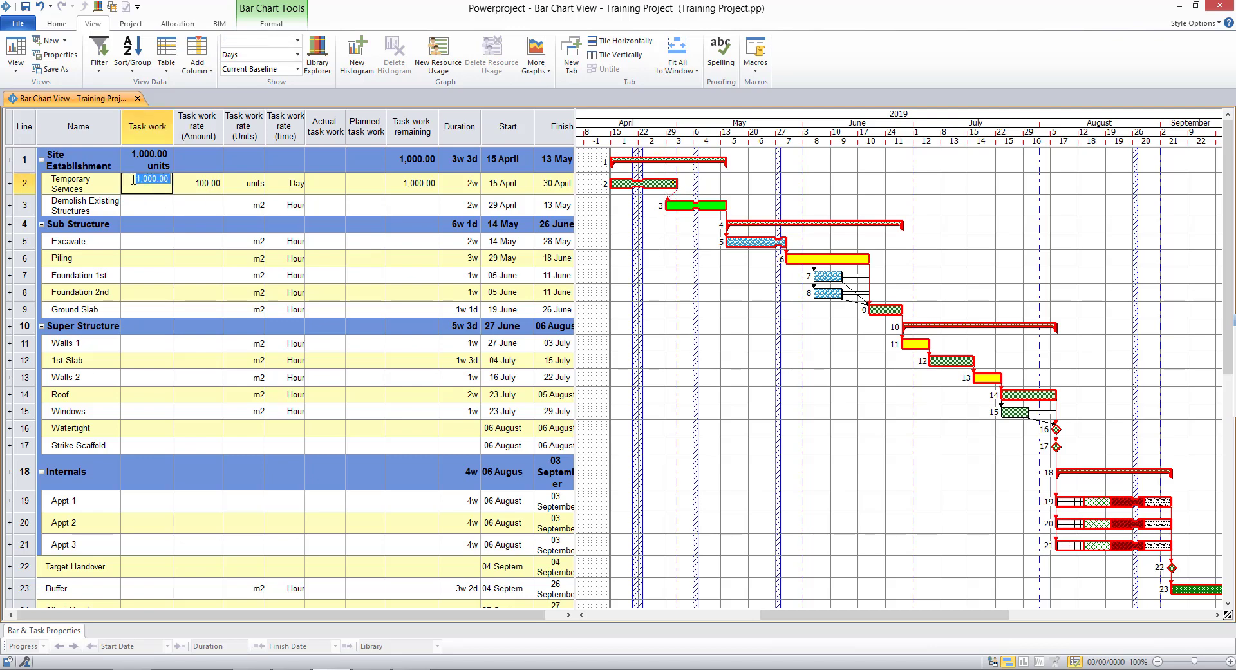
text(2000)
key(Return)
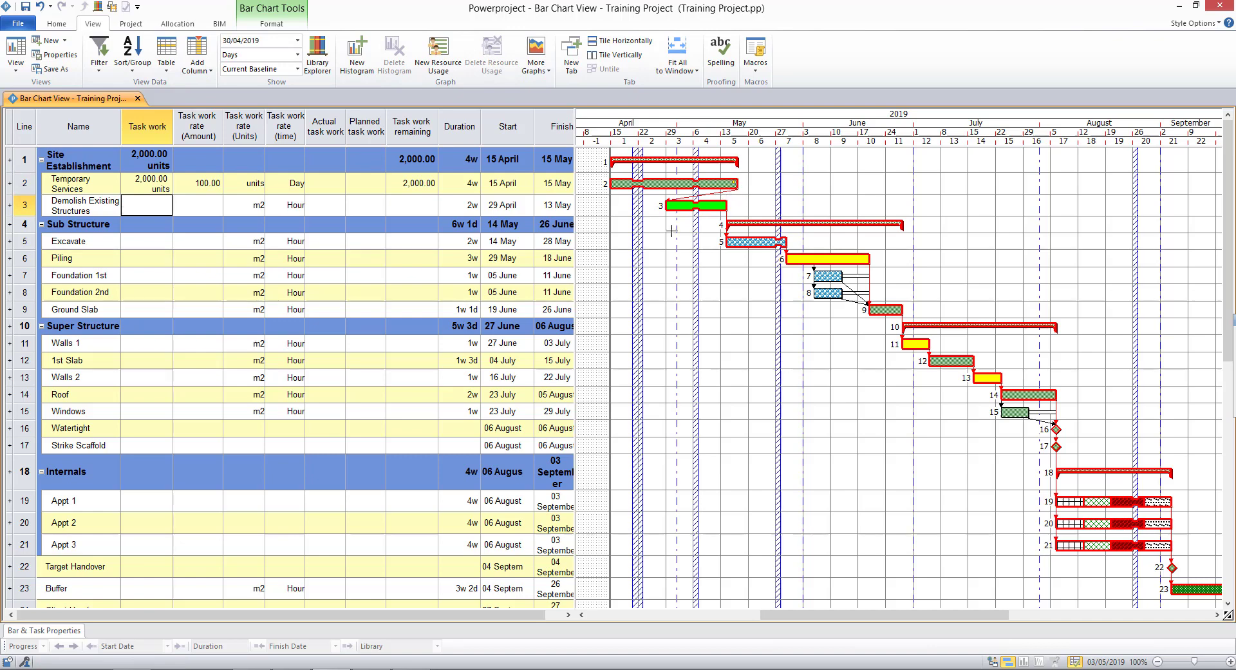
- Reschedule the branch, accept the progress period warning, and review the Actual task work column
click(57, 24)
click(219, 56)
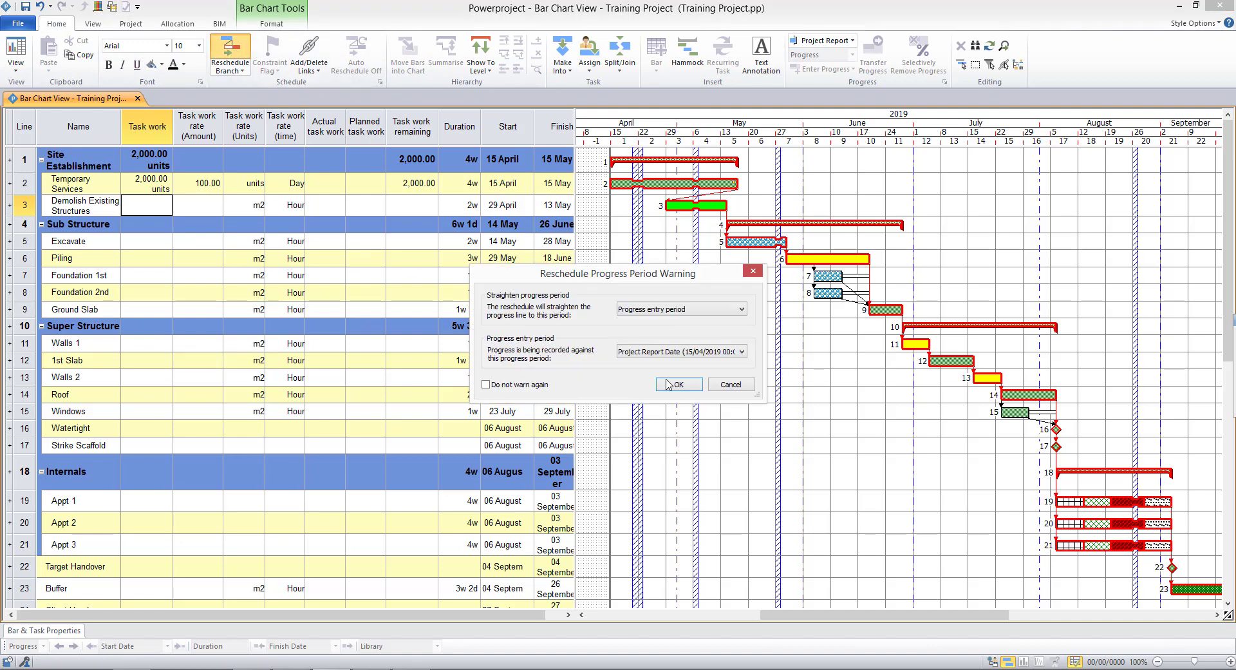
click(679, 386)
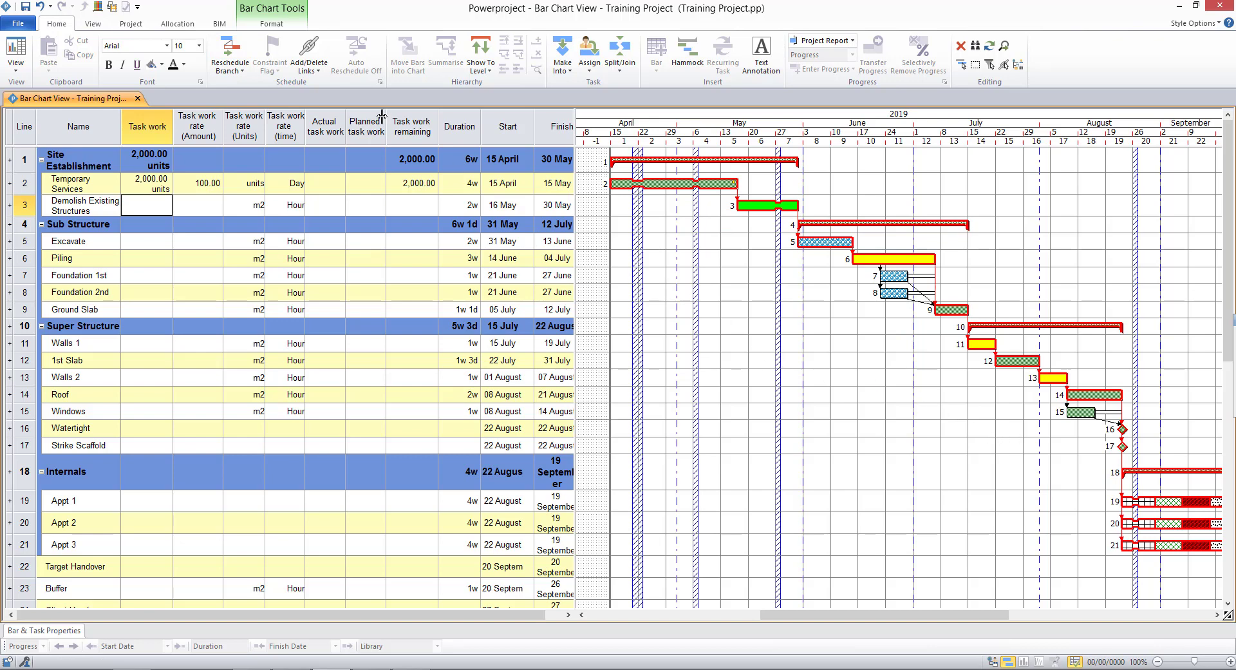
click(330, 132)
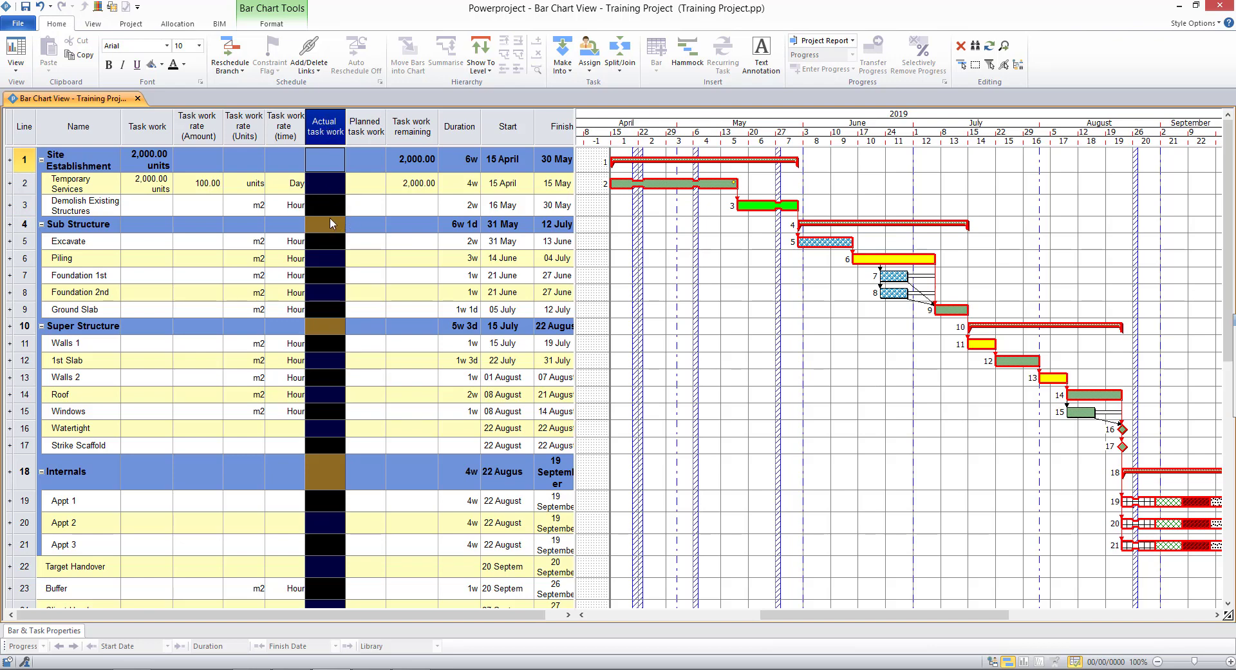
click(675, 263)
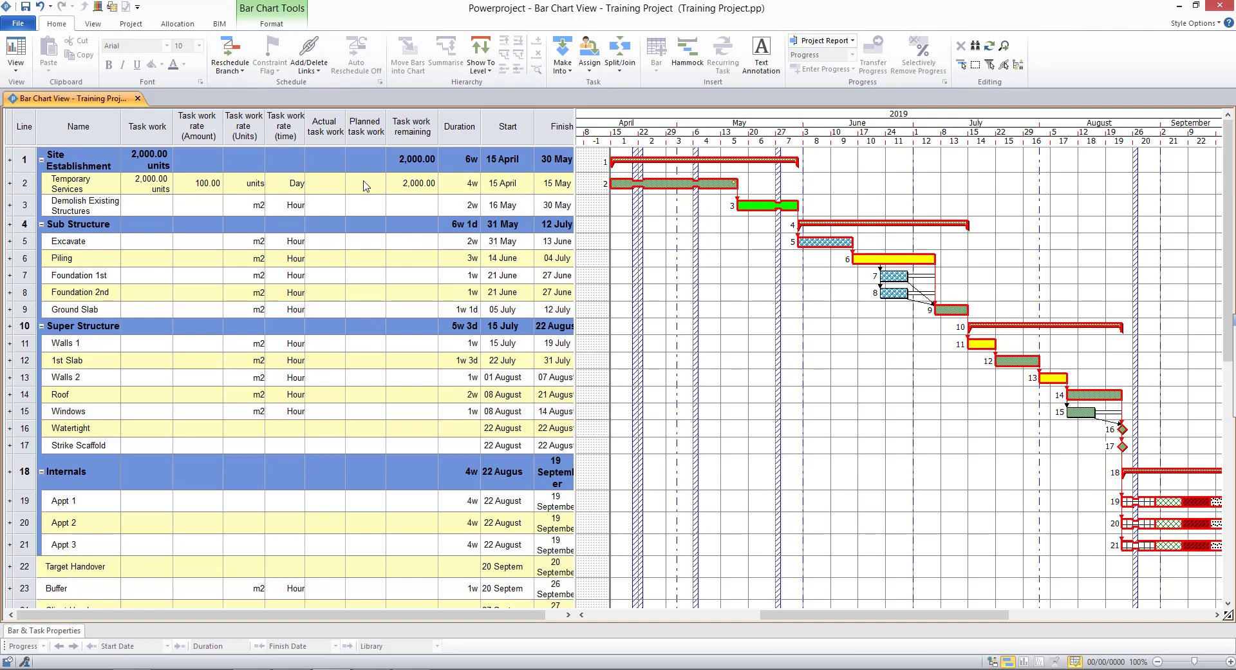
- Restore the default Name, Duration, Start, Finish table
click(92, 24)
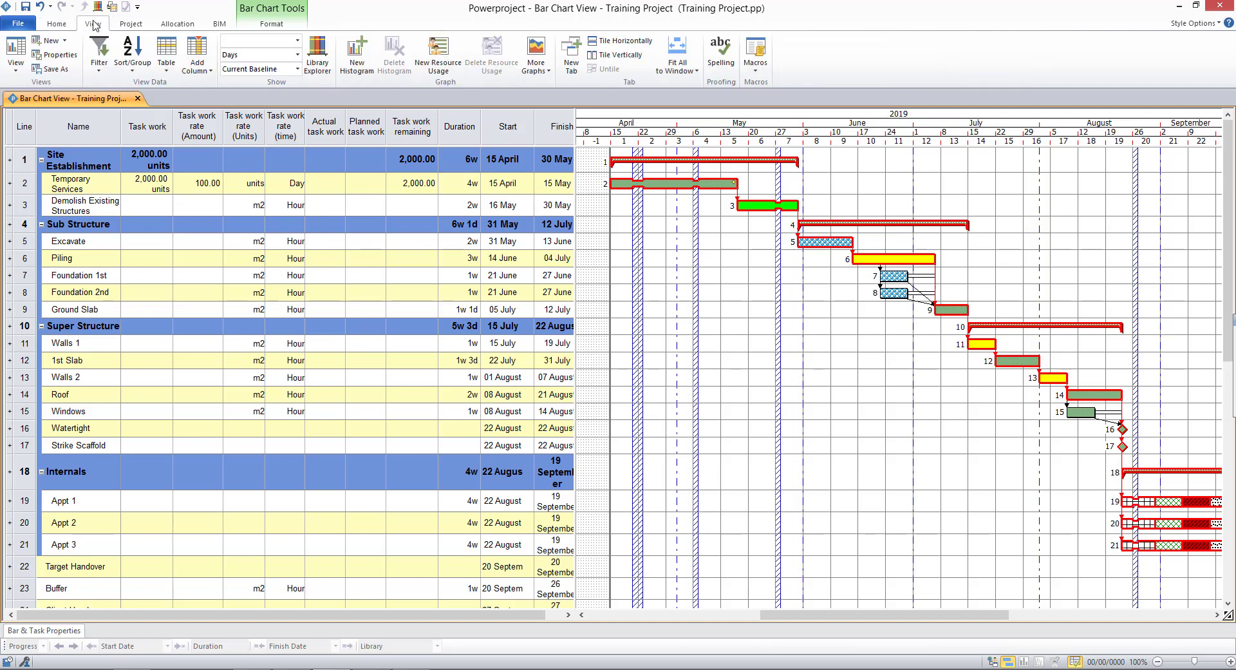
click(166, 58)
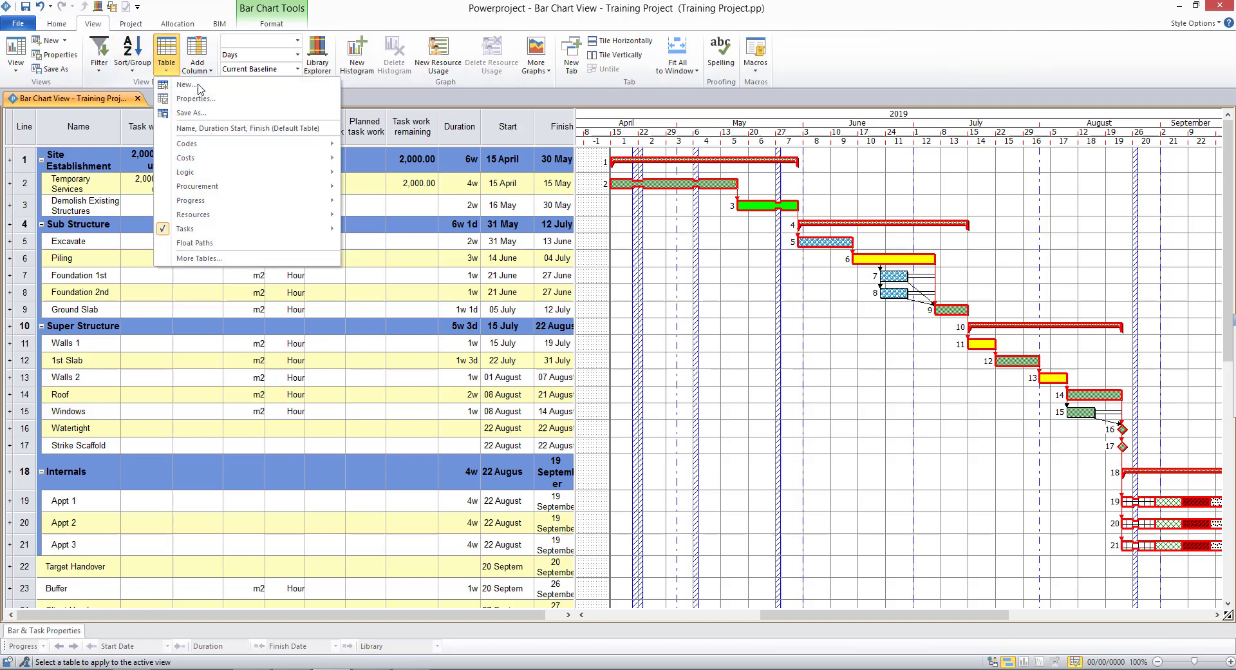
click(241, 128)
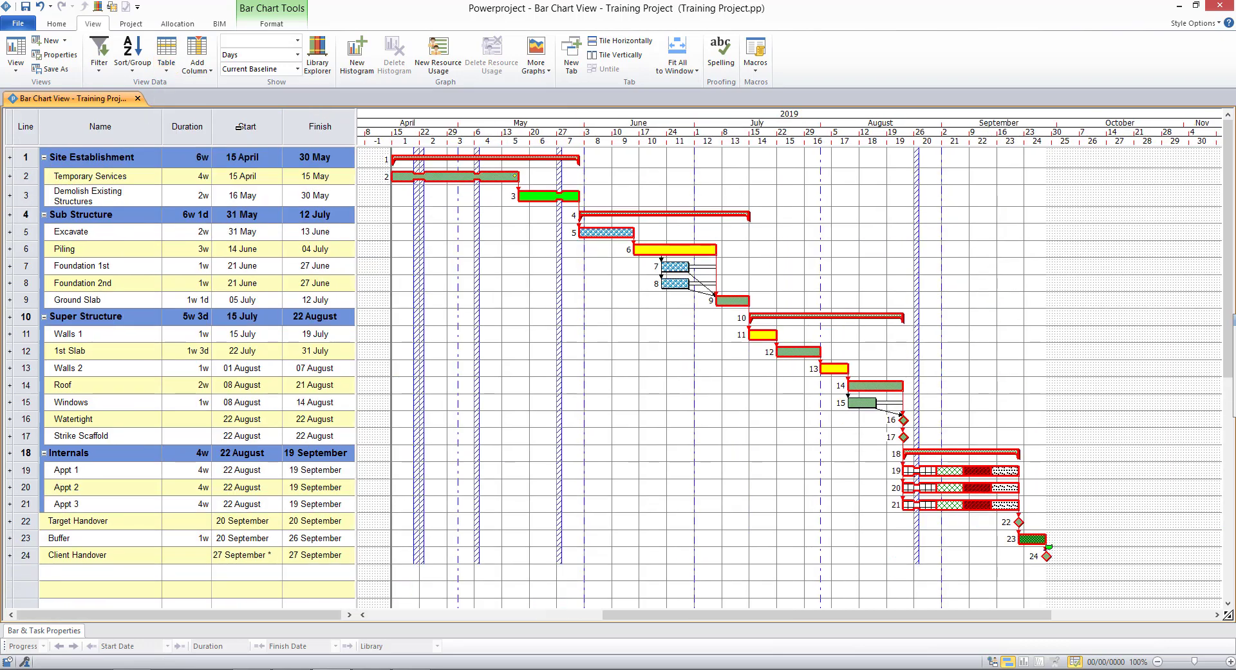
- Show the project tree and drag Bricklayers from Site Resources onto the Walls 1 bar
click(993, 662)
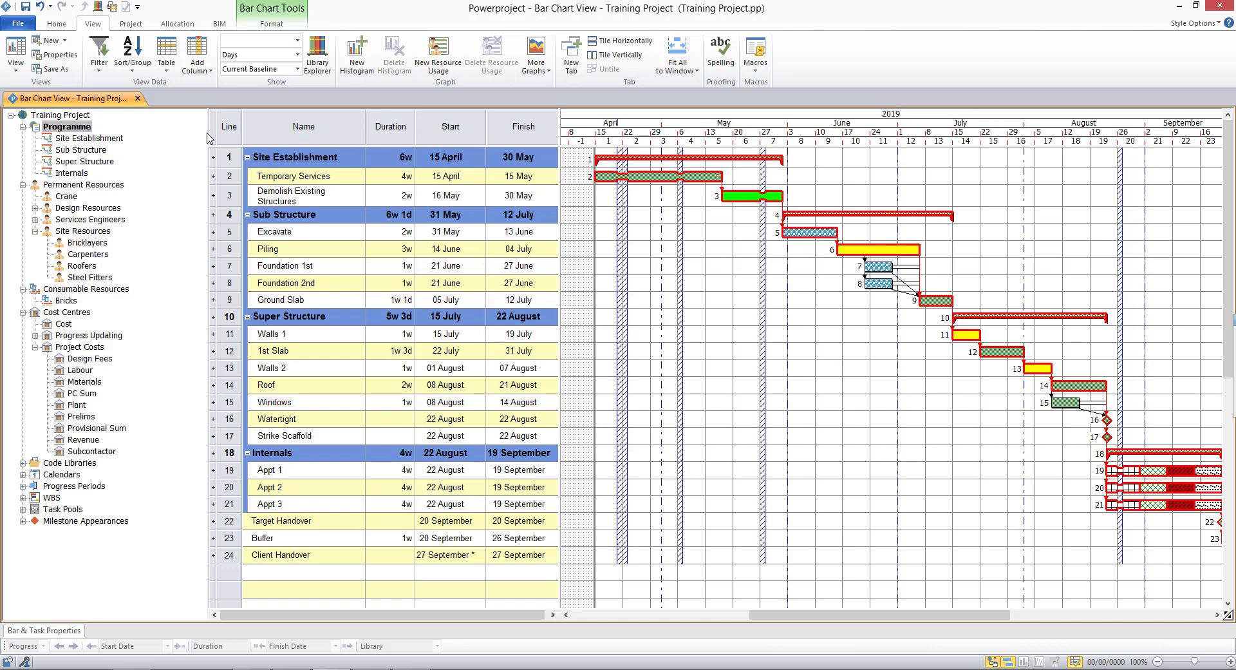
drag(210, 128, 134, 157)
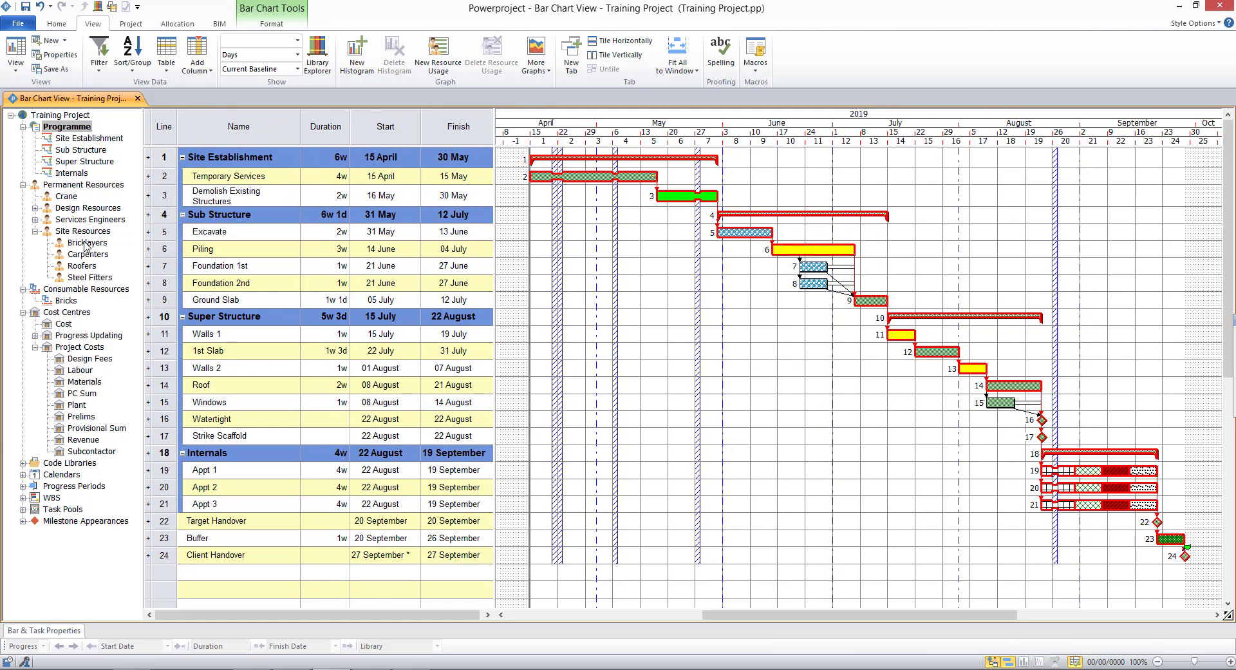
drag(85, 245, 353, 325)
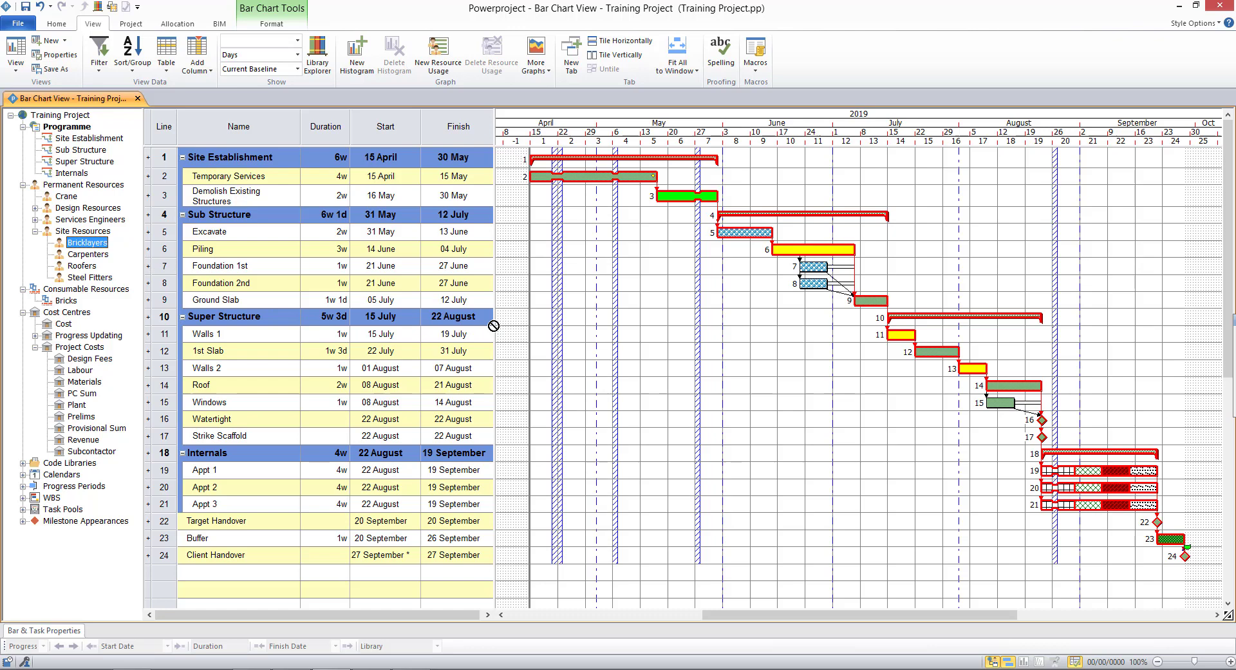
mouse_move(353, 326)
mouse_down()
mouse_move(874, 351)
mouse_move(905, 339)
mouse_up()
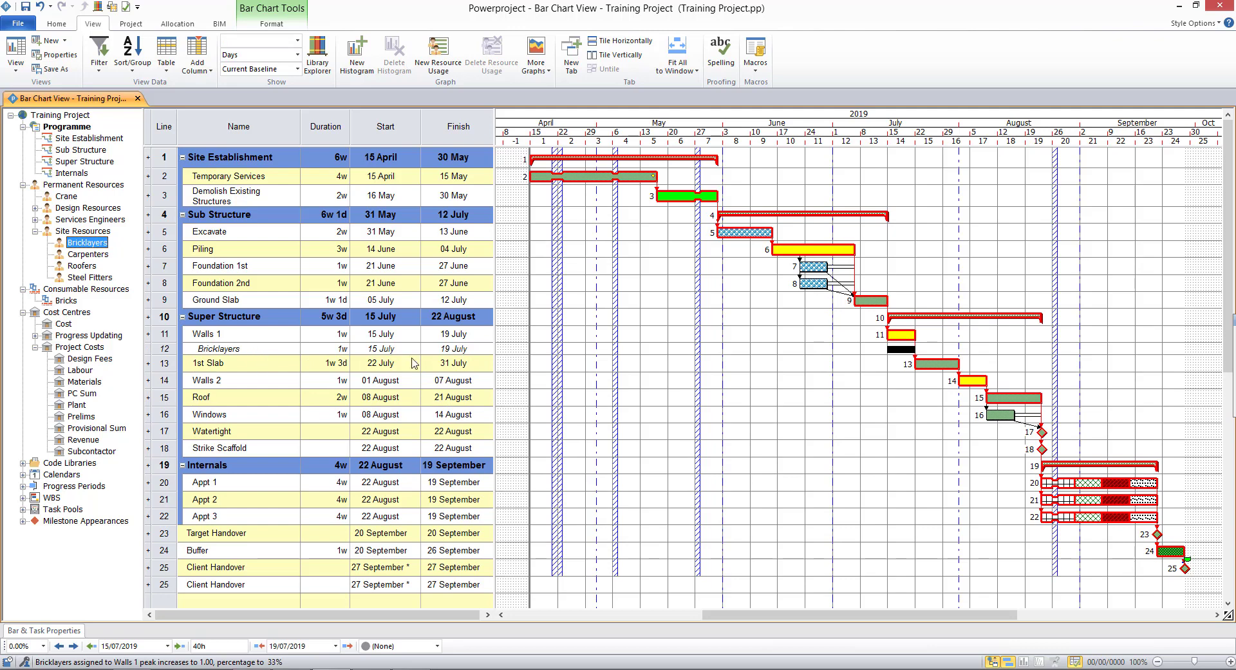
- Assign Bricklayers to Foundation 1st and Foundation 2nd together and widen the task table
click(885, 366)
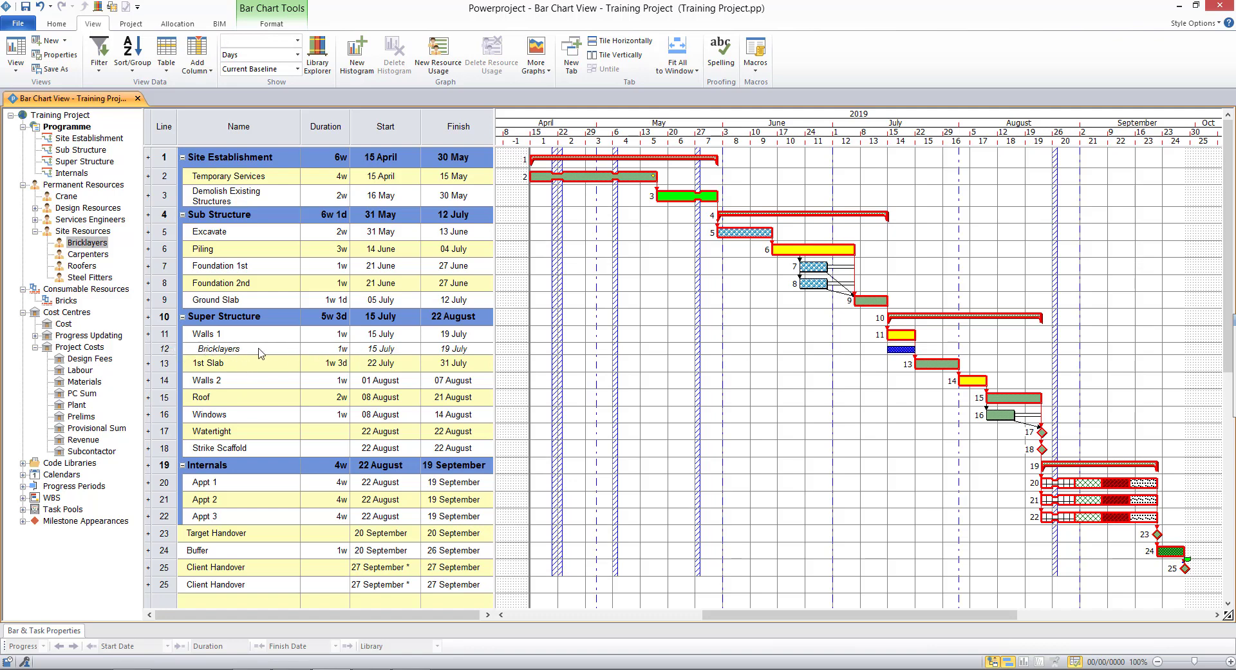
drag(495, 258, 493, 257)
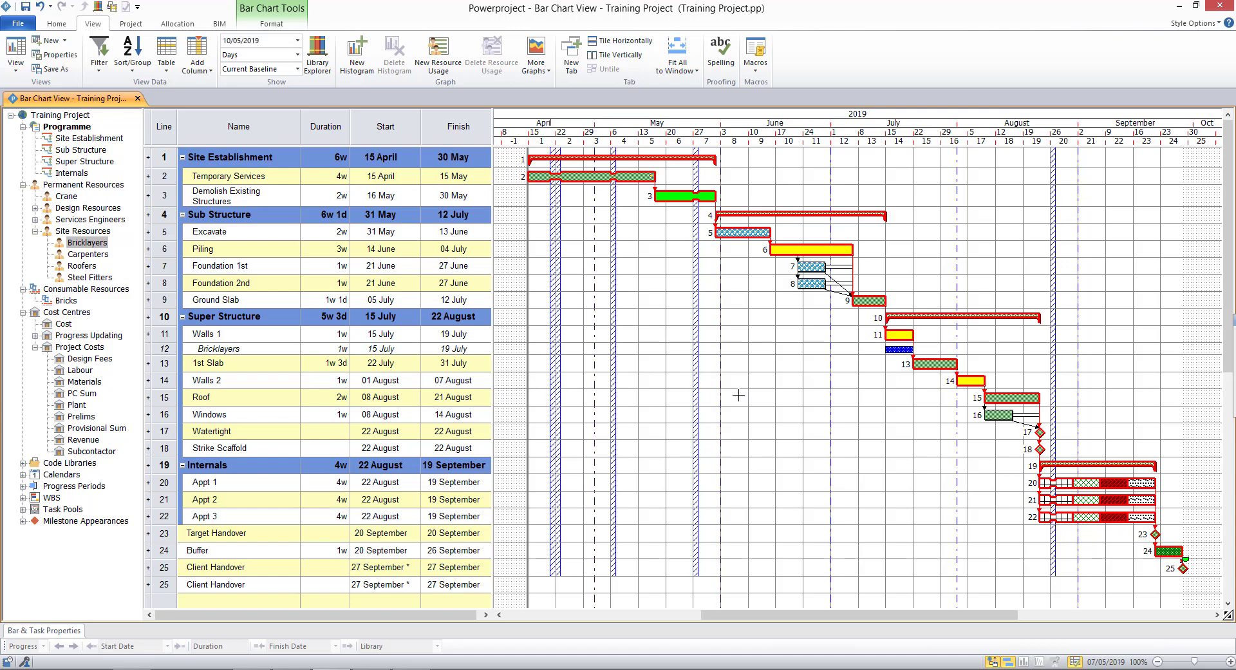
click(969, 379)
click(811, 267)
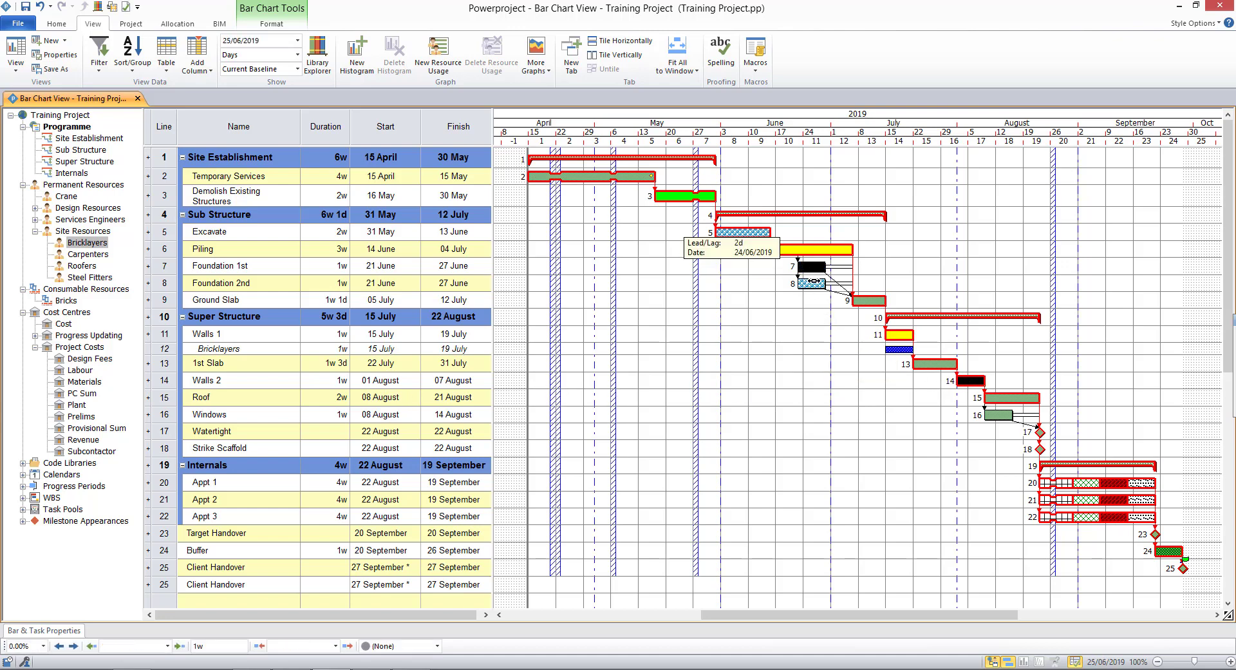
ctrl+click(813, 284)
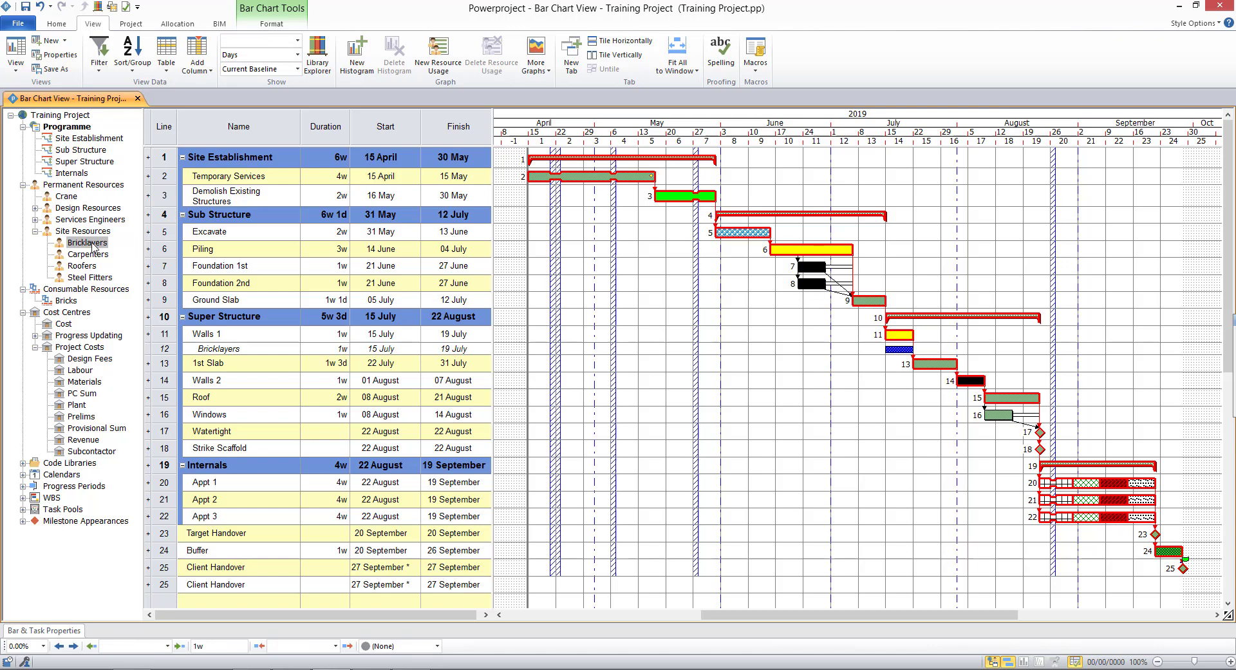
drag(95, 246, 811, 268)
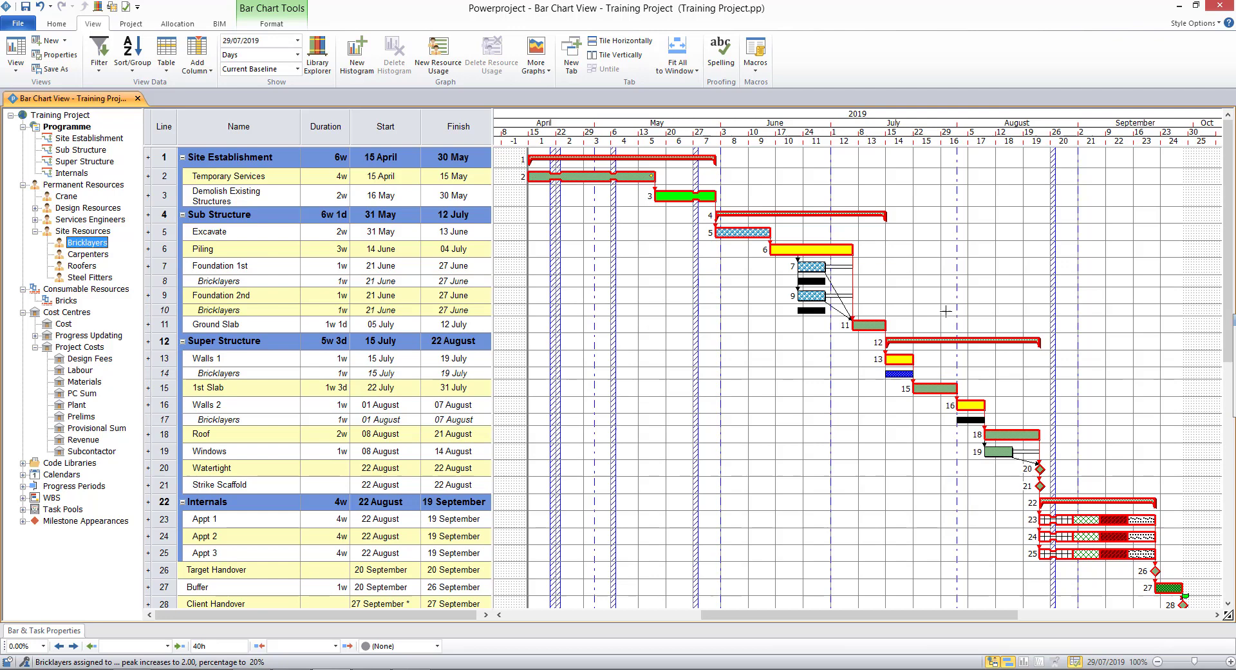
click(926, 304)
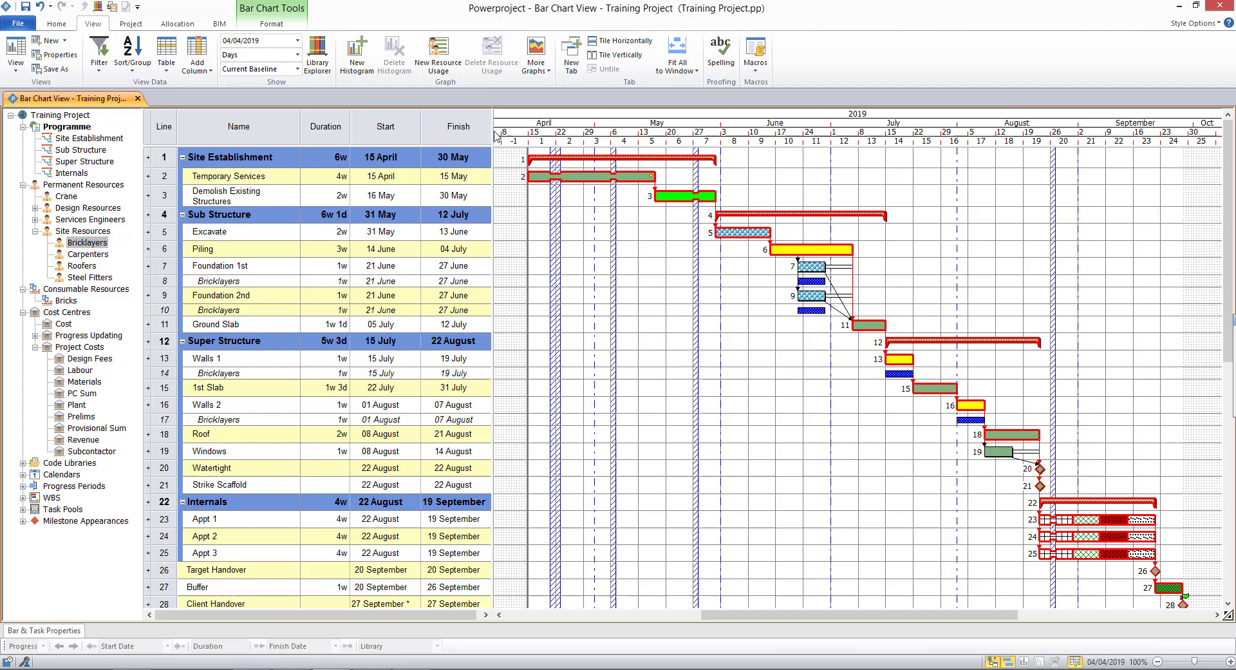
drag(492, 131, 582, 130)
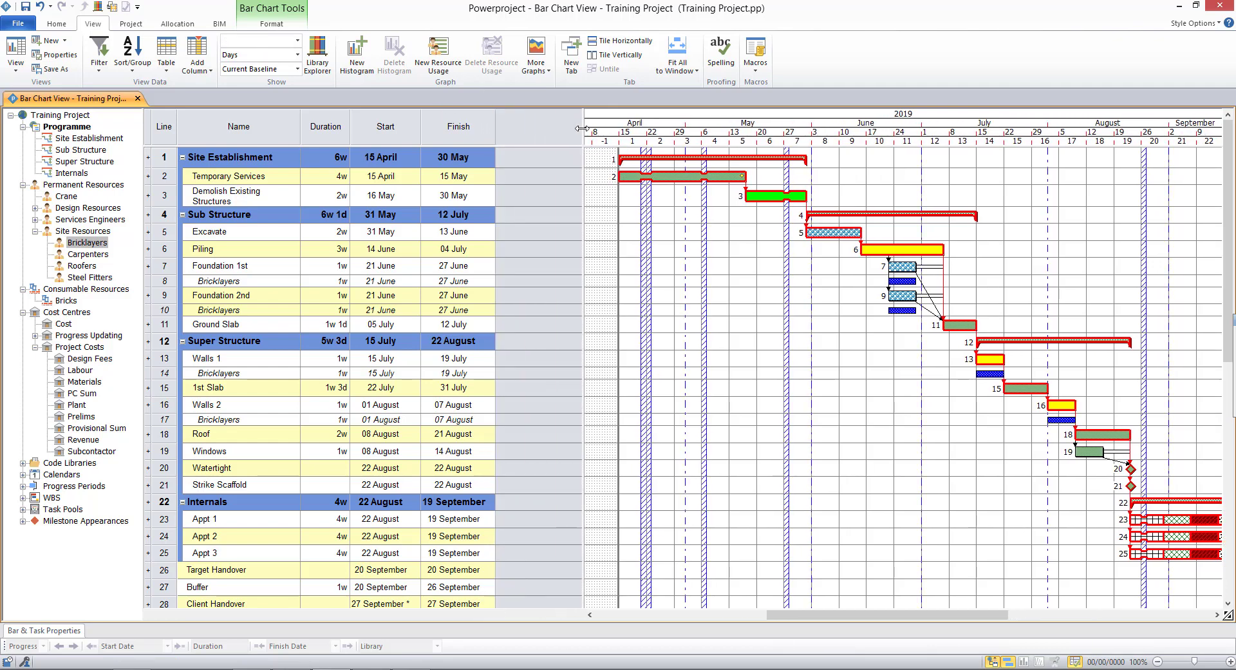
- Add an Allocations > Allocation column to the task table and close the column settings
right_click(516, 134)
mouse_move(560, 253)
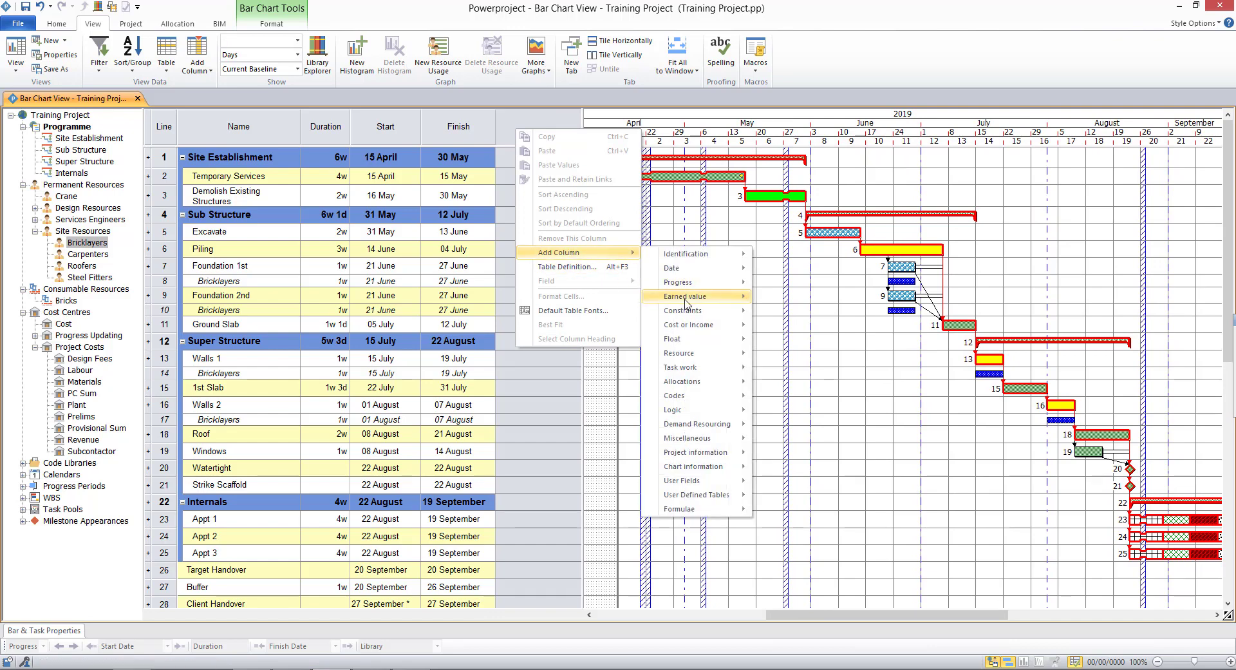
mouse_move(682, 381)
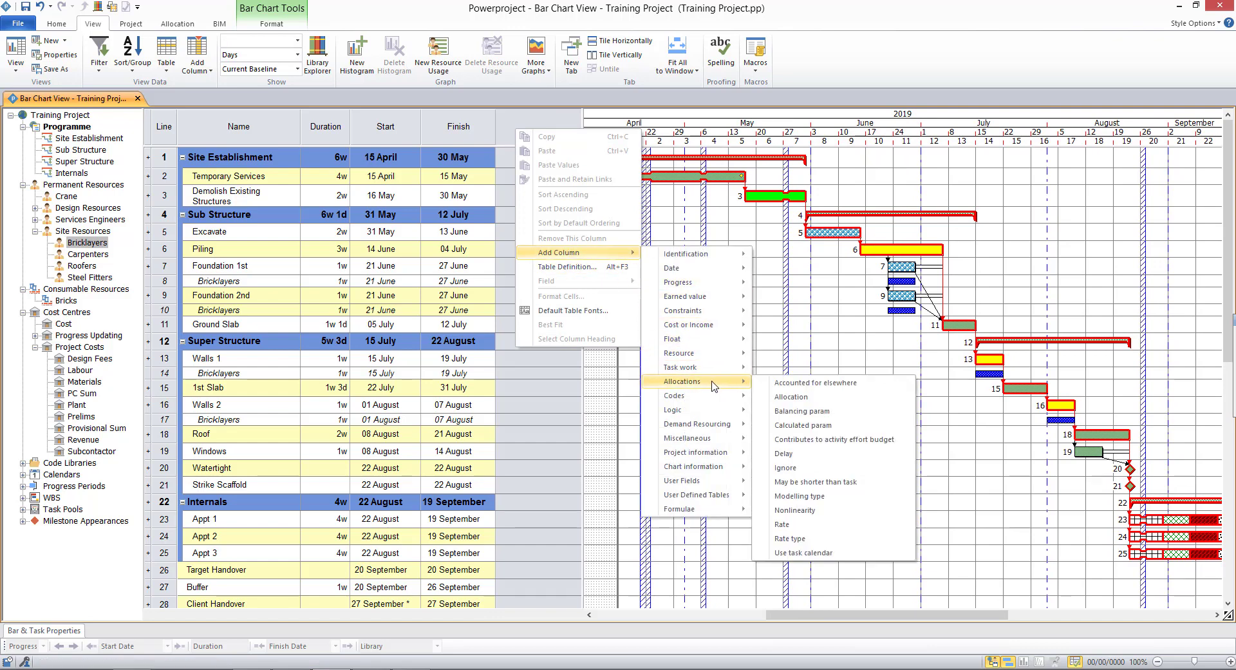
click(792, 397)
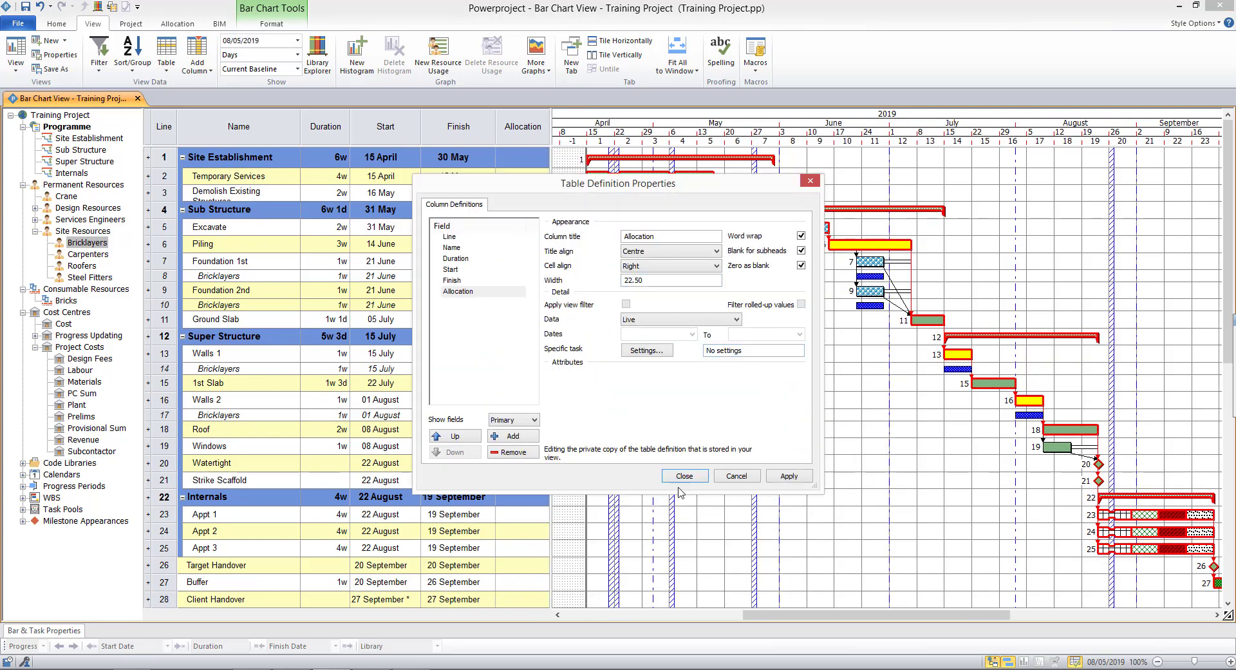
mouse_move(589, 180)
mouse_down()
mouse_move(774, 174)
mouse_move(757, 145)
mouse_up()
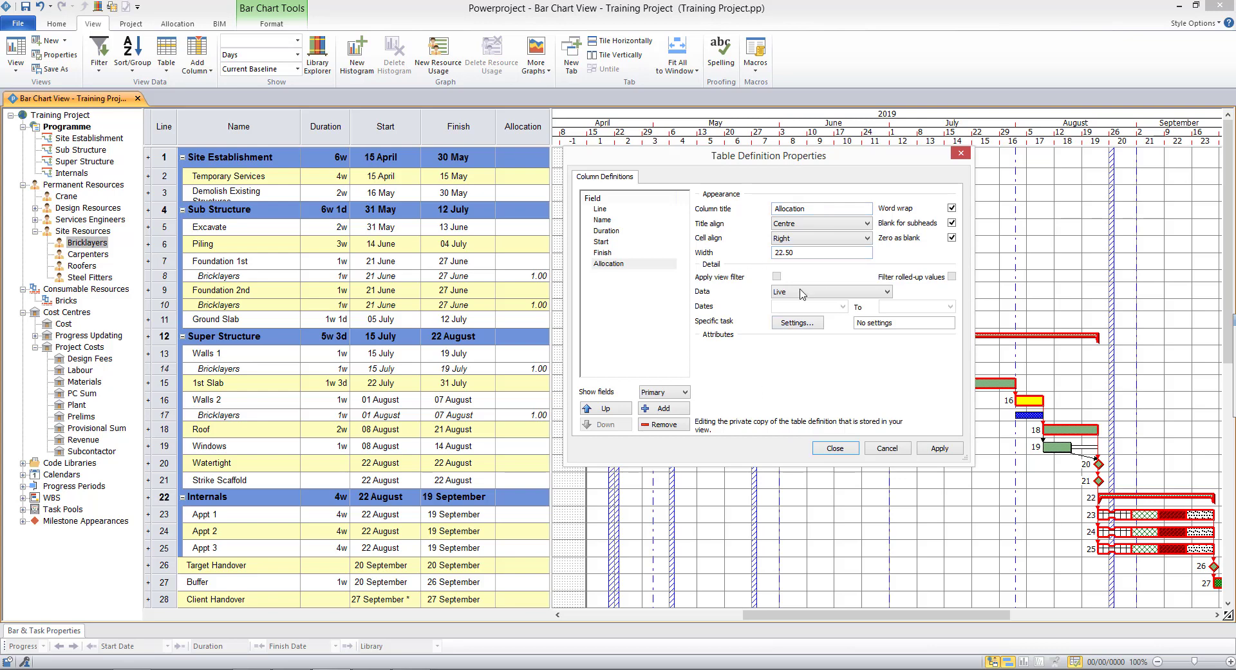
click(835, 448)
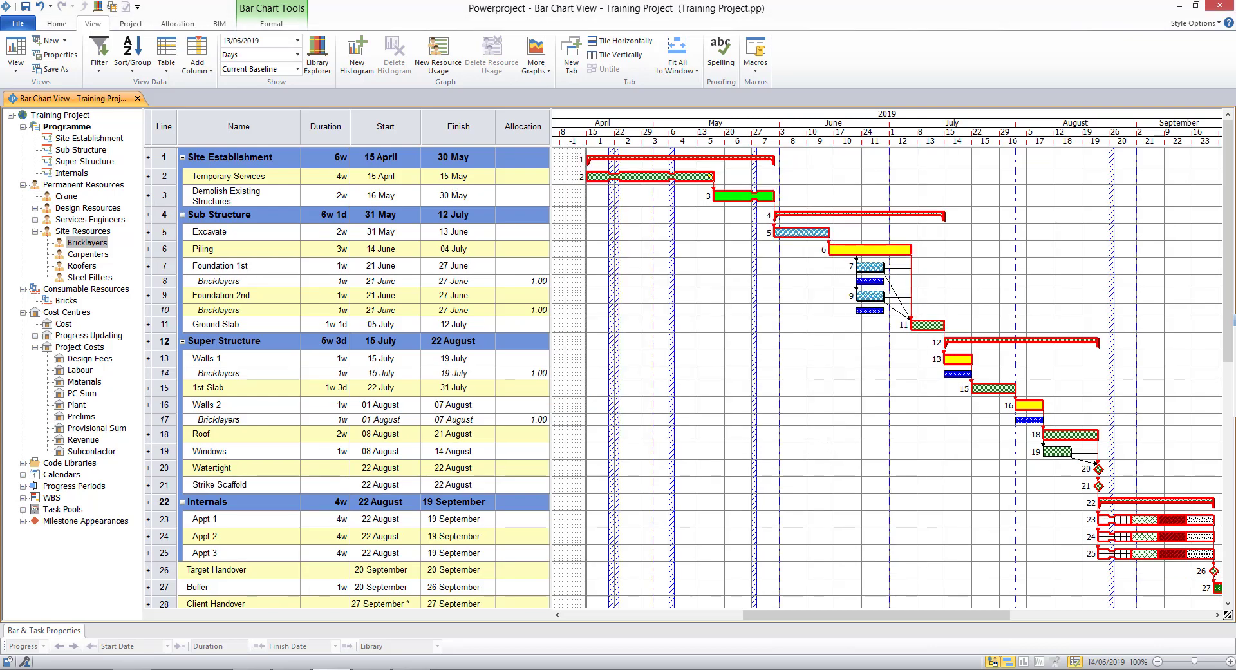
- Enter Bricklayers allocations of 3 on Foundation 1st, Foundation 2nd and Walls 1, and 2 on Walls 2
click(527, 280)
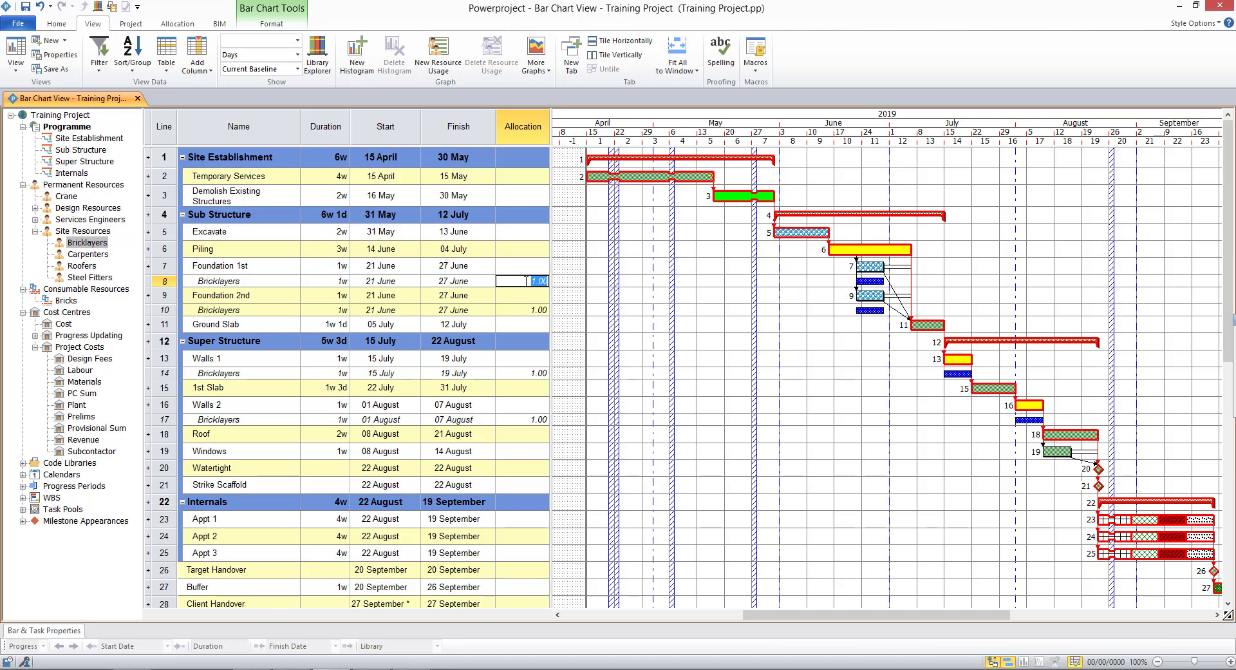
text(3)
key(Return)
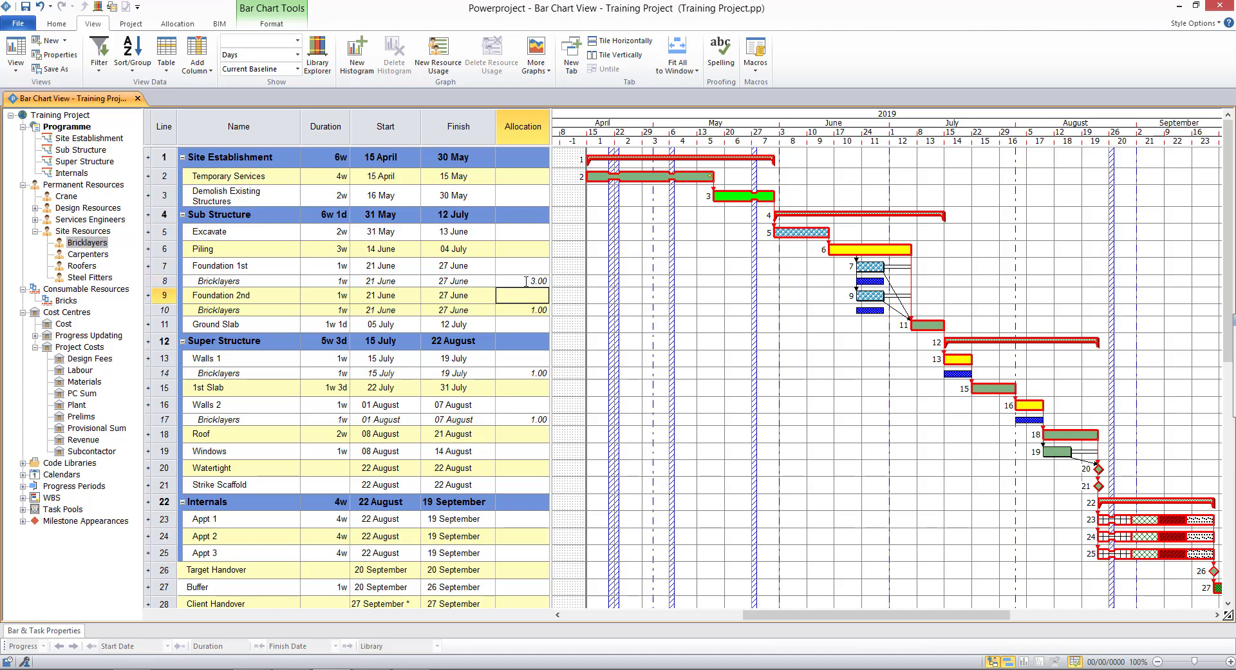
key(Down)
text(3)
key(Return)
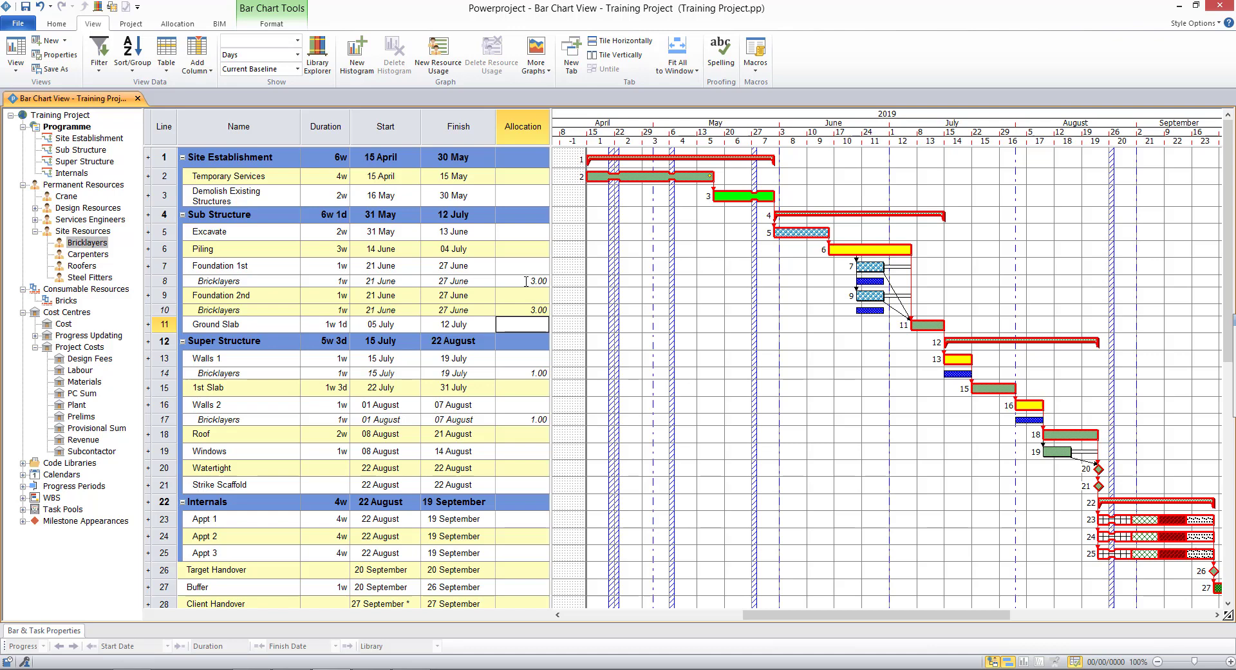
key(Down)
key(Down)
key(Down)
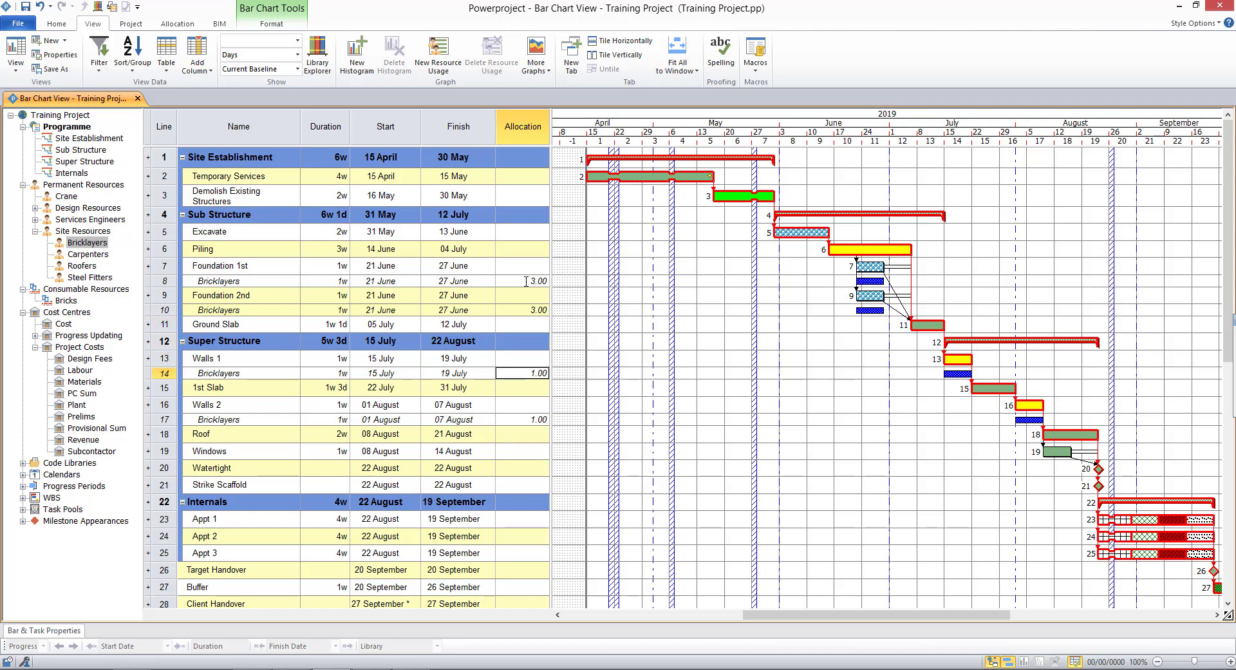
text(3)
key(Return)
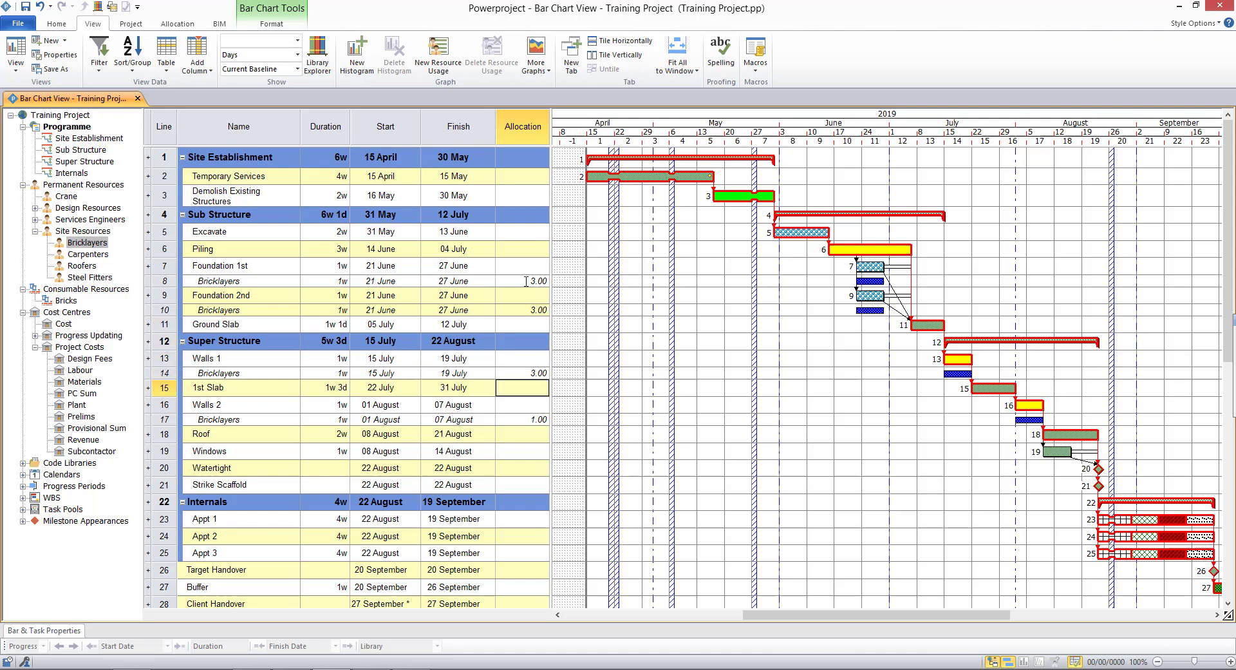
key(Down)
key(Down)
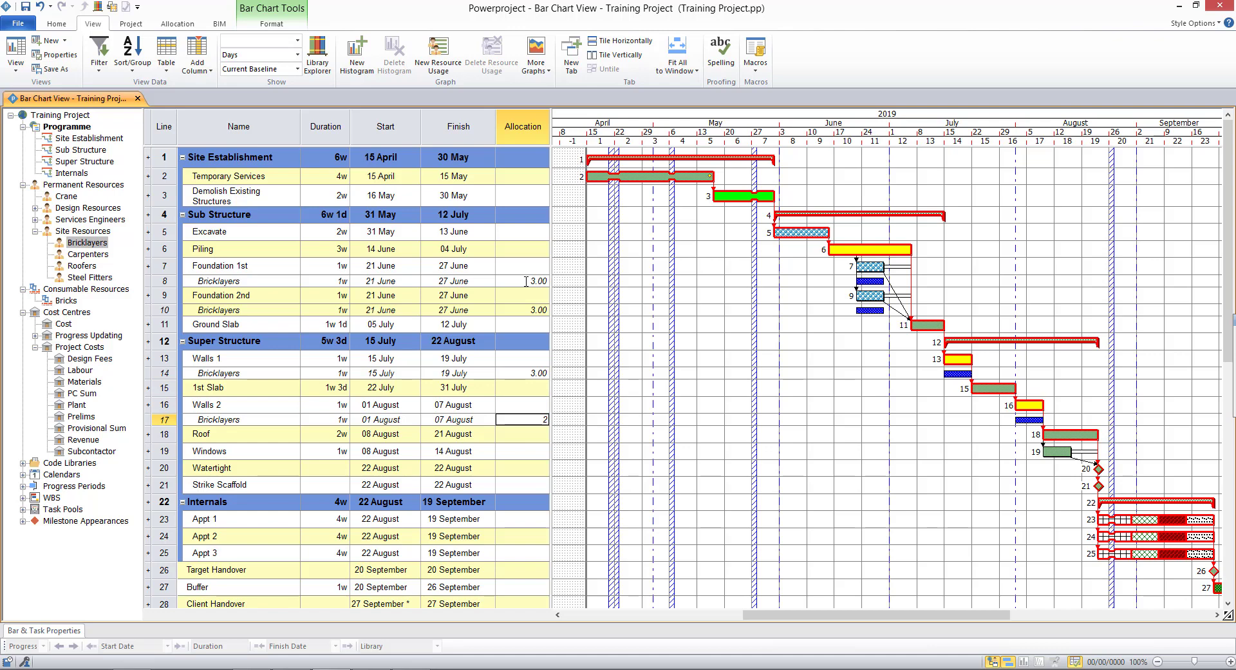
key(Return)
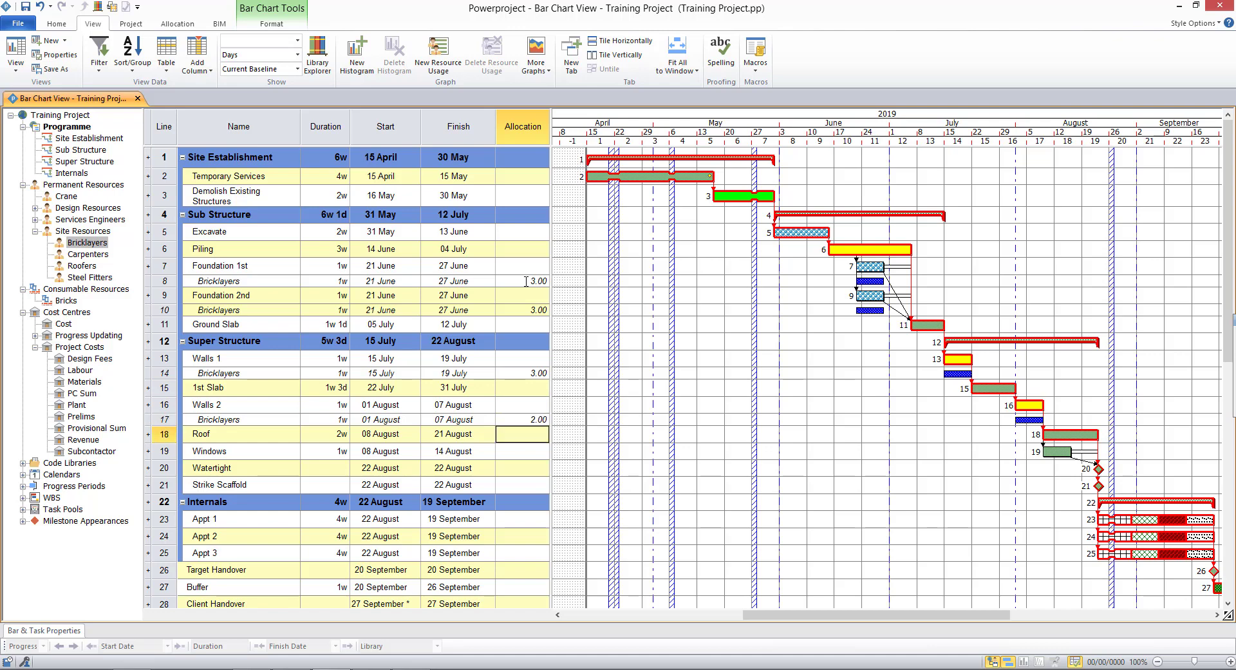
- Drag Carpenters onto the Windows and Roof bars and Roofers onto Roof, then check allocations
click(95, 255)
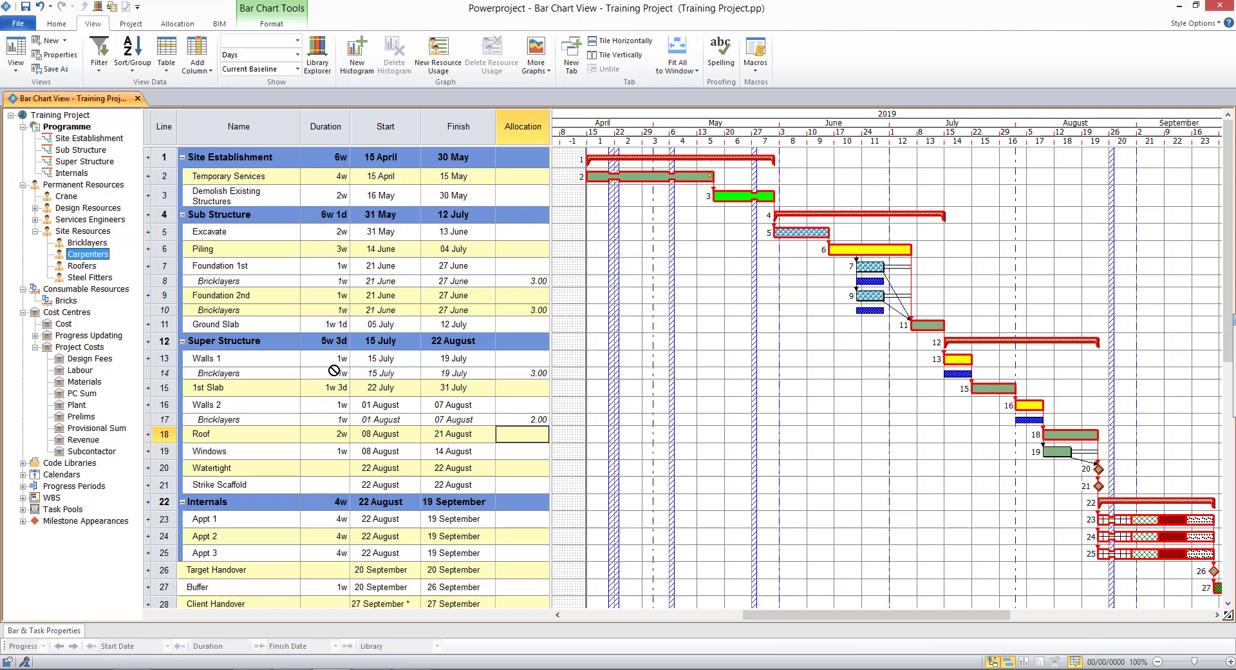
drag(927, 517, 1053, 461)
drag(1054, 461, 1057, 463)
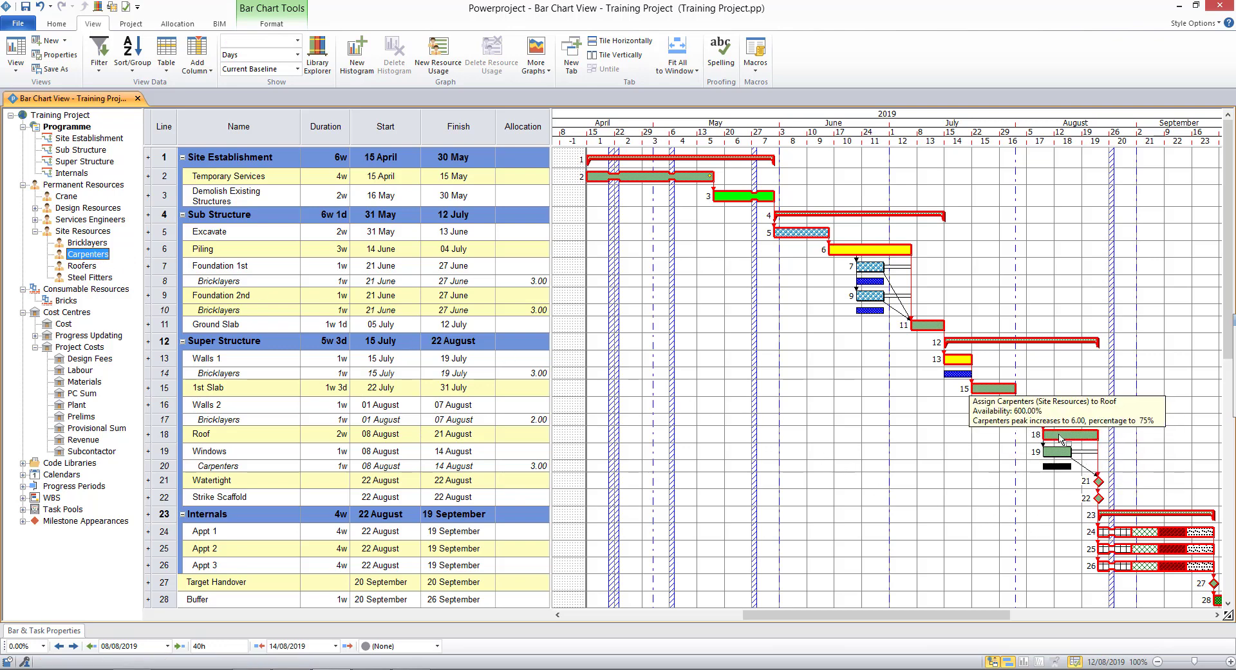
drag(1057, 525, 1065, 435)
mouse_move(83, 266)
mouse_down()
mouse_move(697, 416)
mouse_move(1056, 436)
mouse_up()
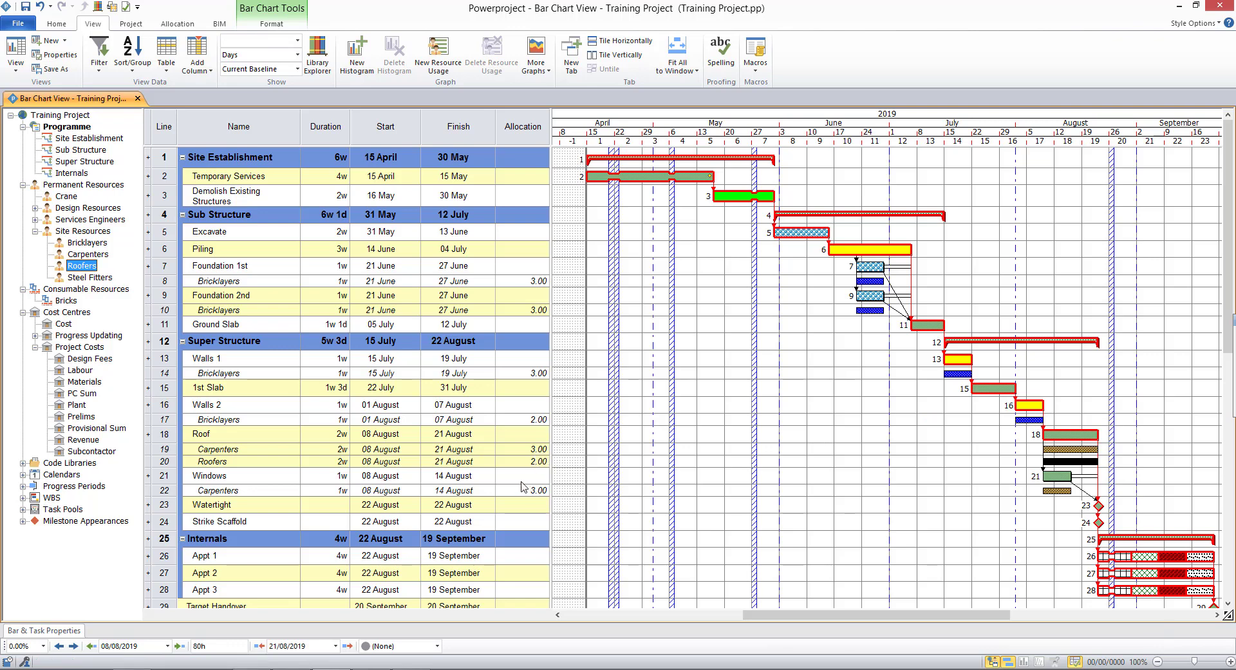
click(536, 477)
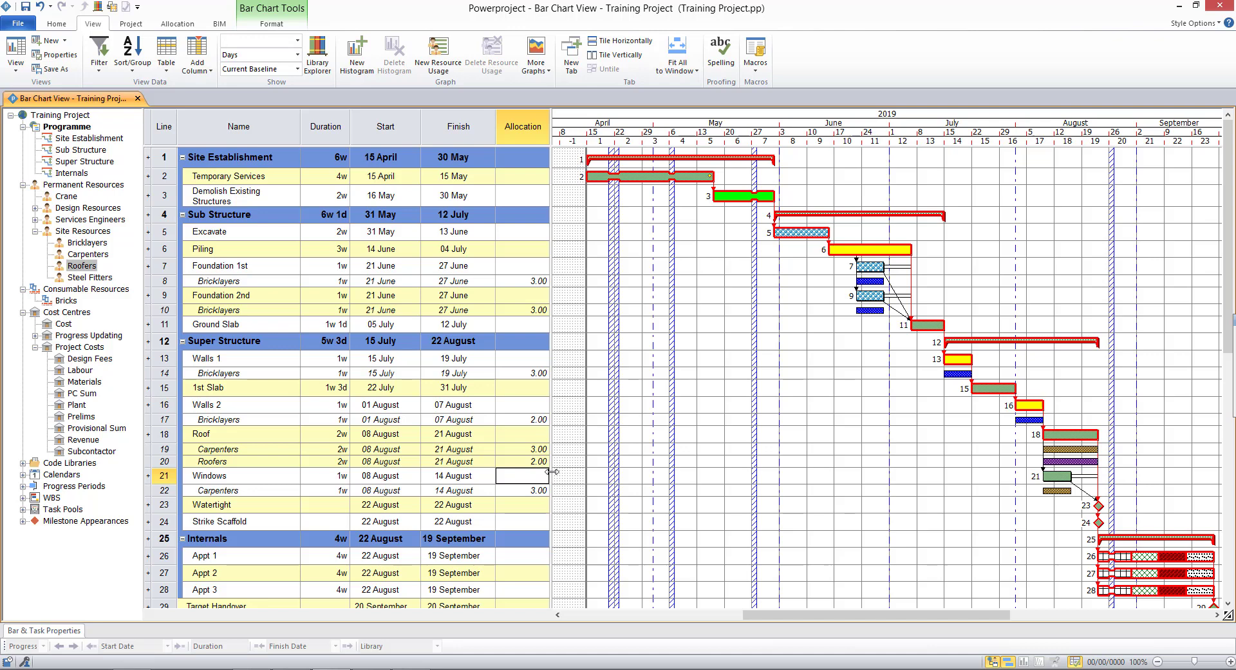
- Add an enlarged histogram pane charting Bricklayers from Site Resources
click(358, 57)
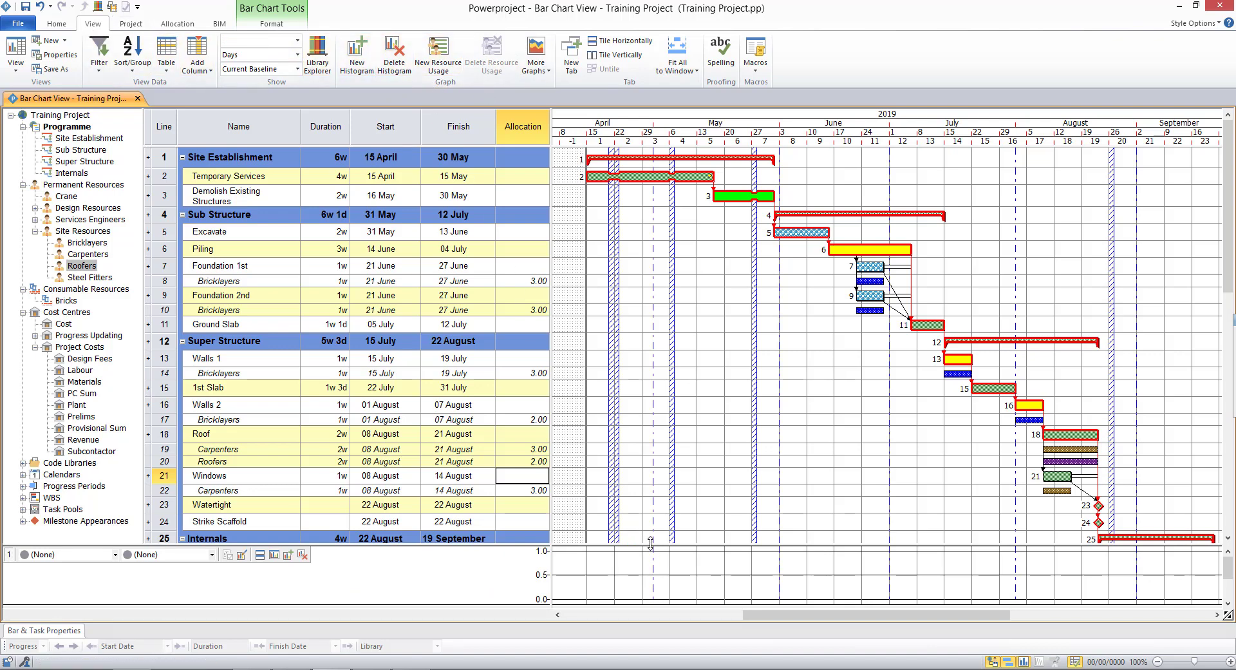
drag(652, 546, 650, 468)
drag(611, 527, 611, 603)
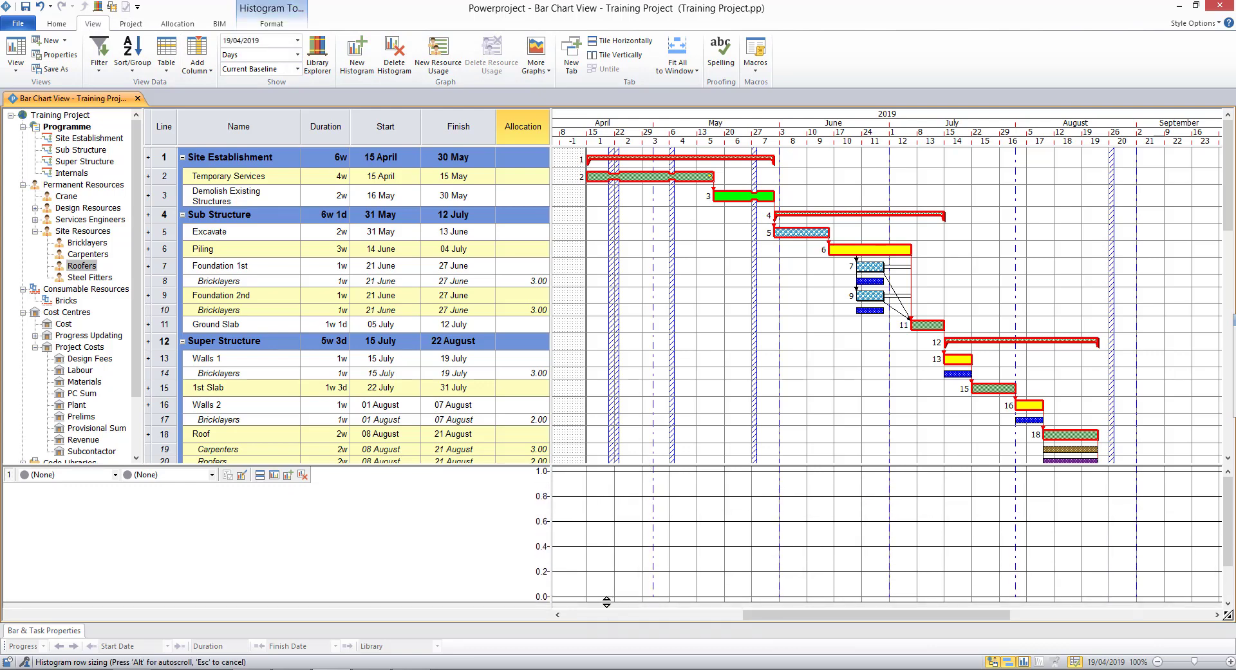
click(116, 475)
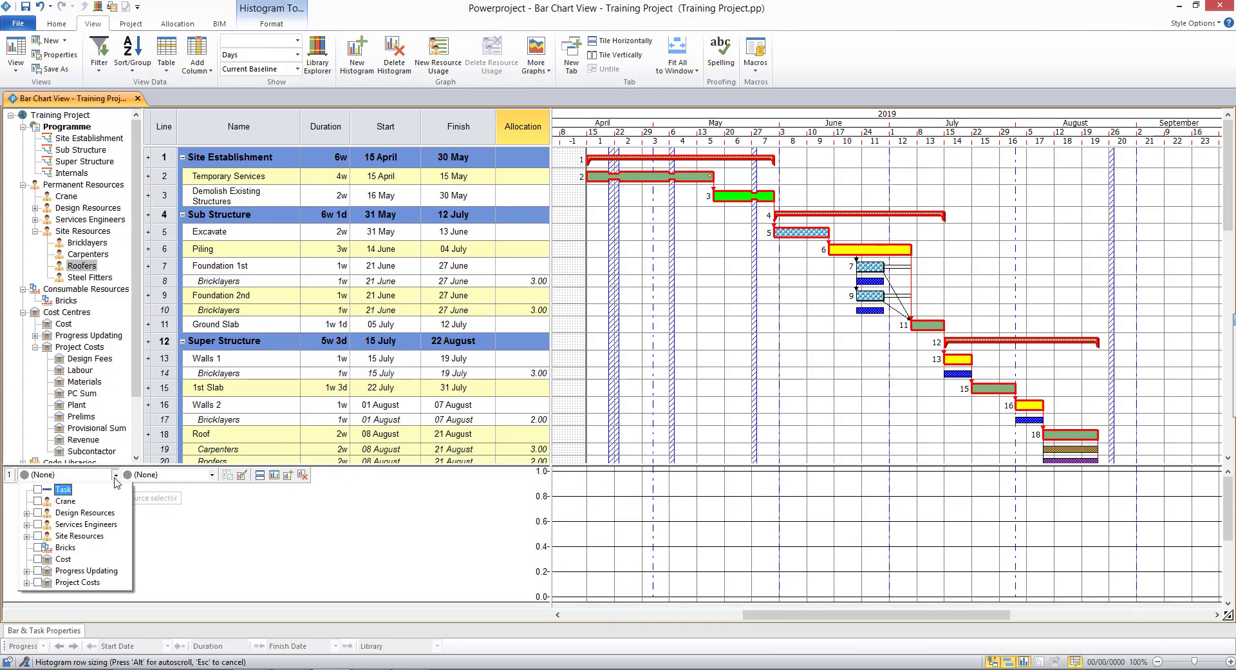
click(26, 536)
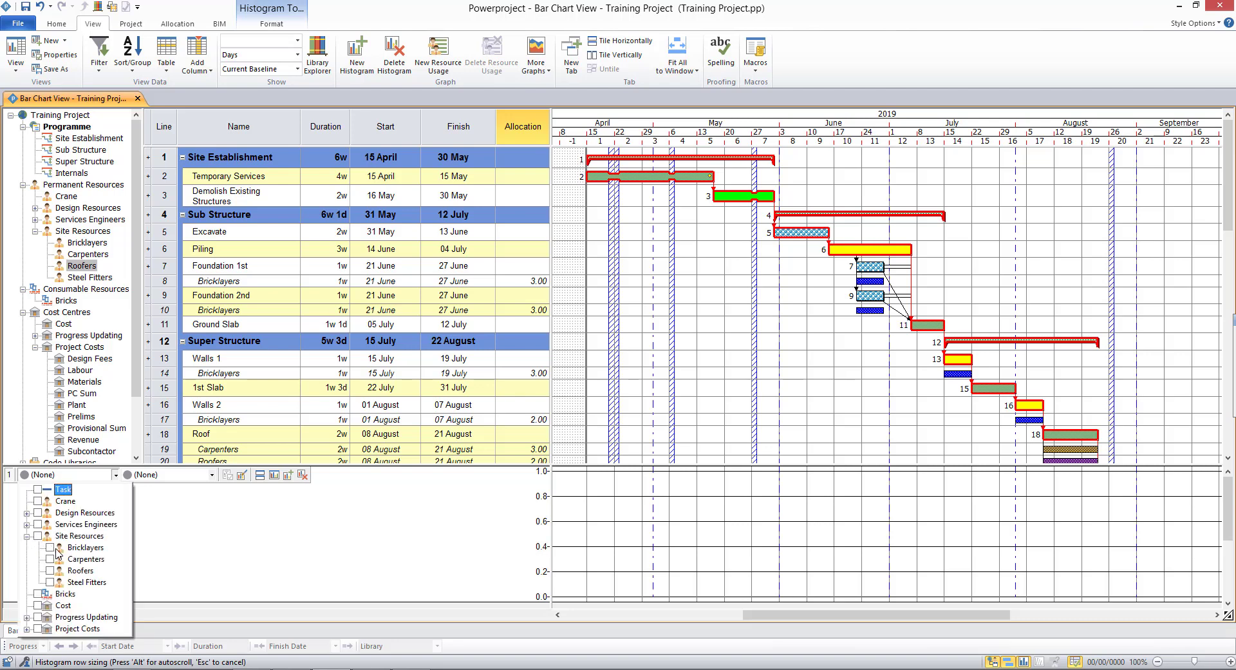
click(208, 510)
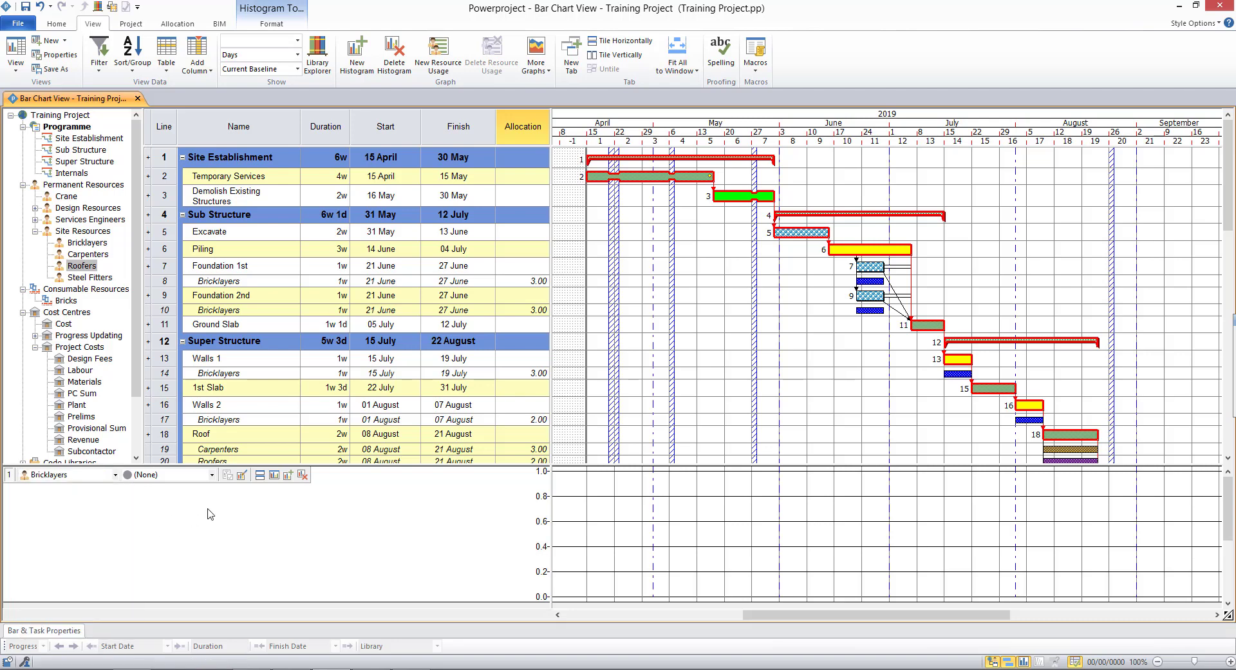
click(211, 475)
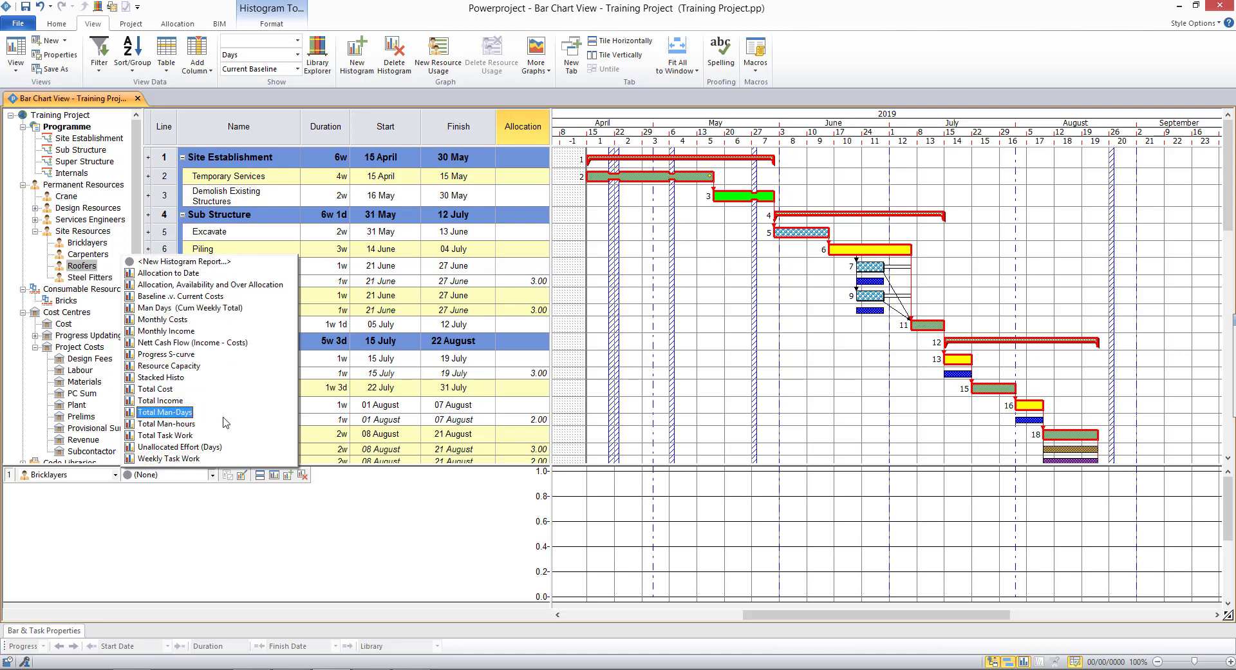
- Use the Allocation, Availability and Over Allocation report, showing Bricklayers at 6 against 3 in late June
click(217, 287)
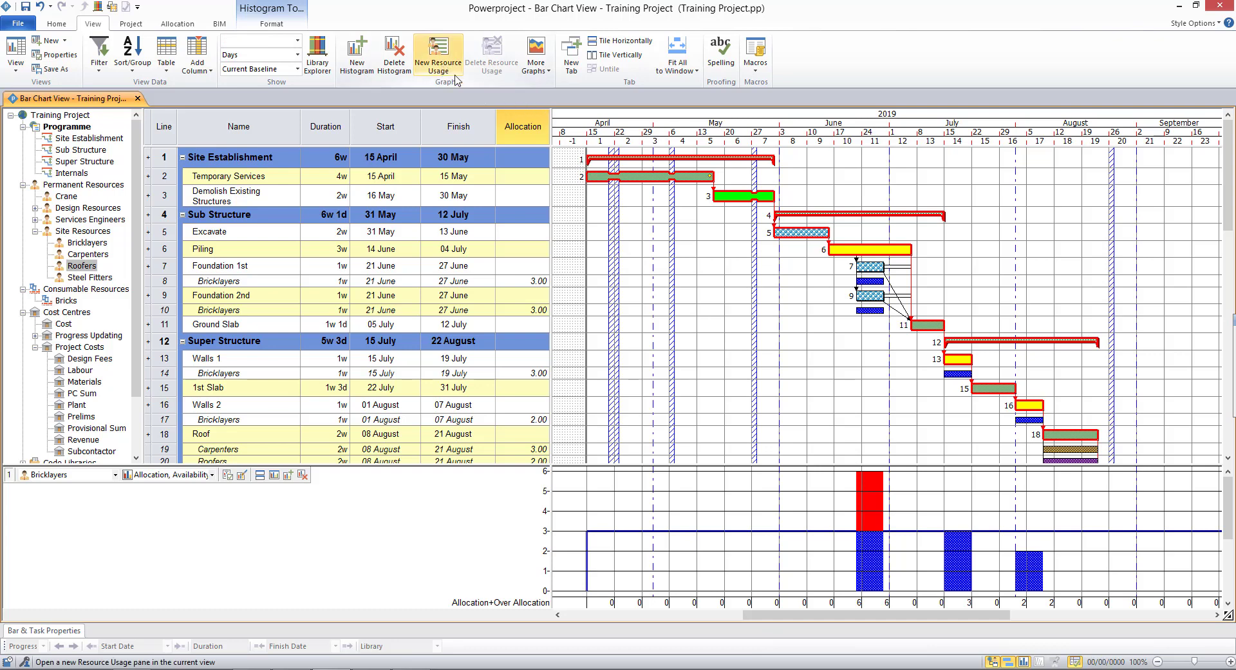
click(178, 26)
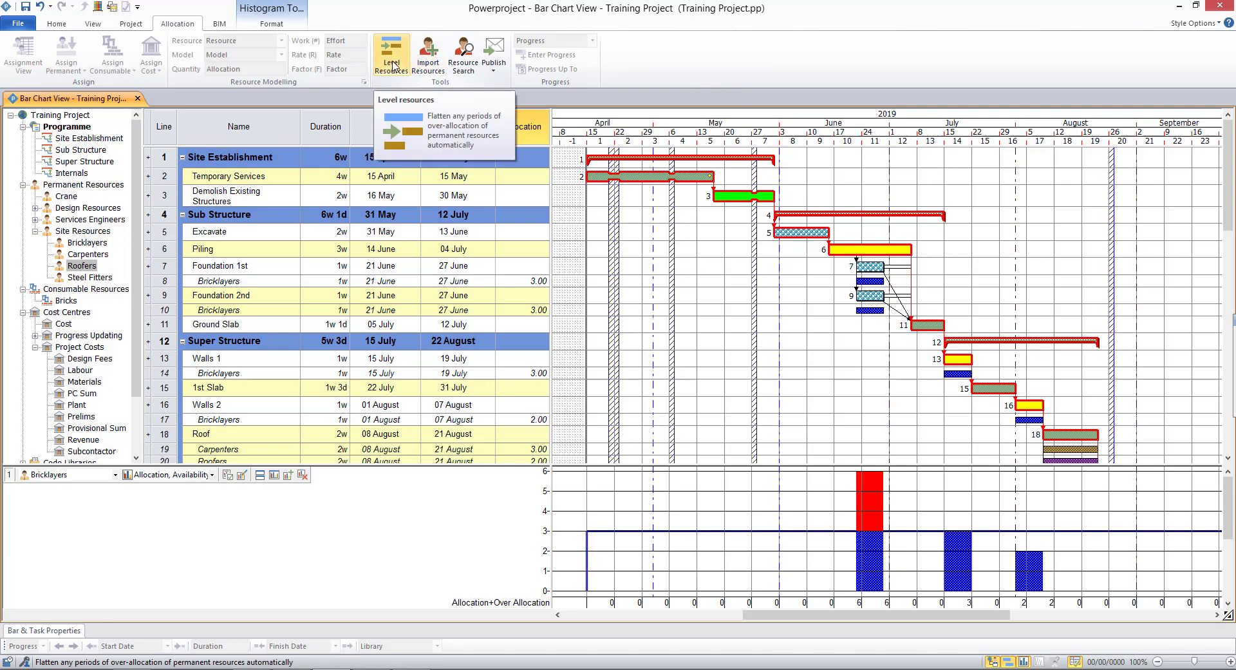
- Level the Bricklayers, moving Foundation 1st to 28 June–4 July after Foundation 2nd
click(394, 65)
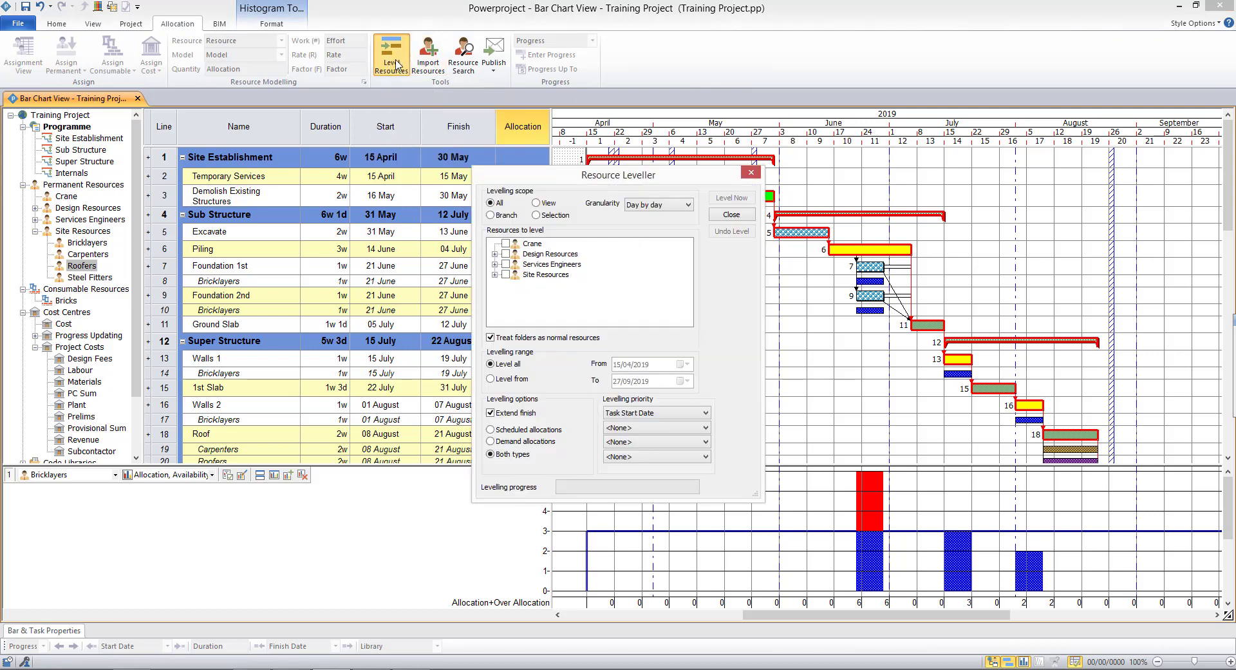
click(497, 274)
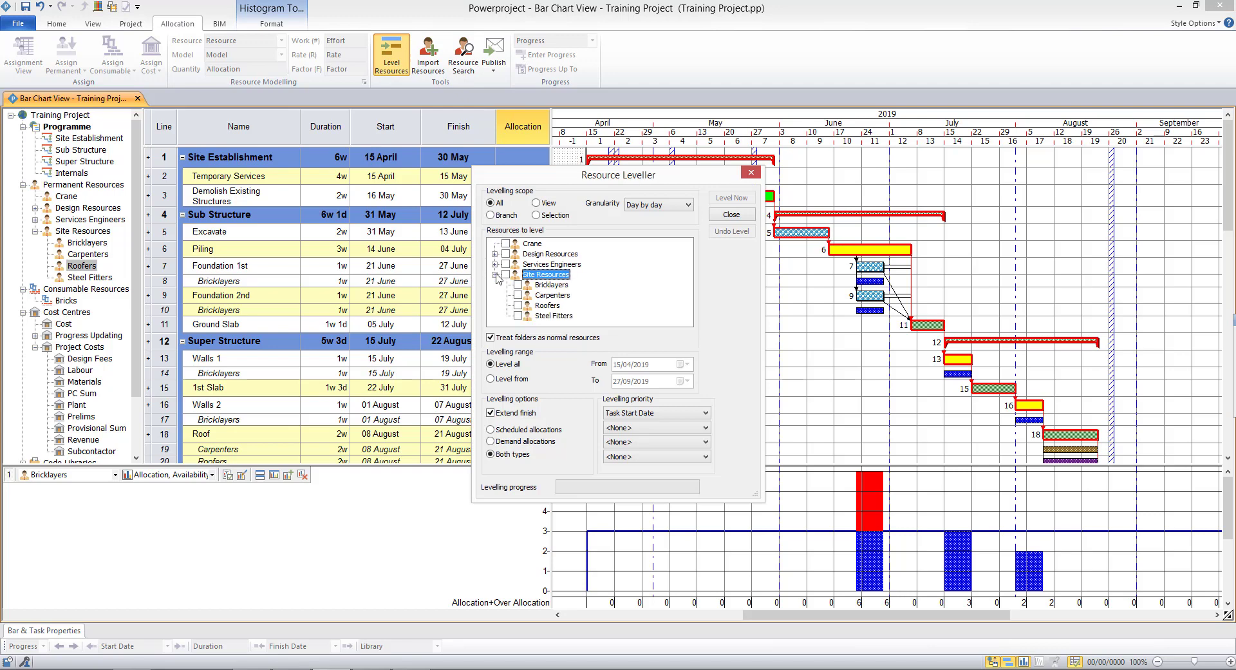
click(519, 286)
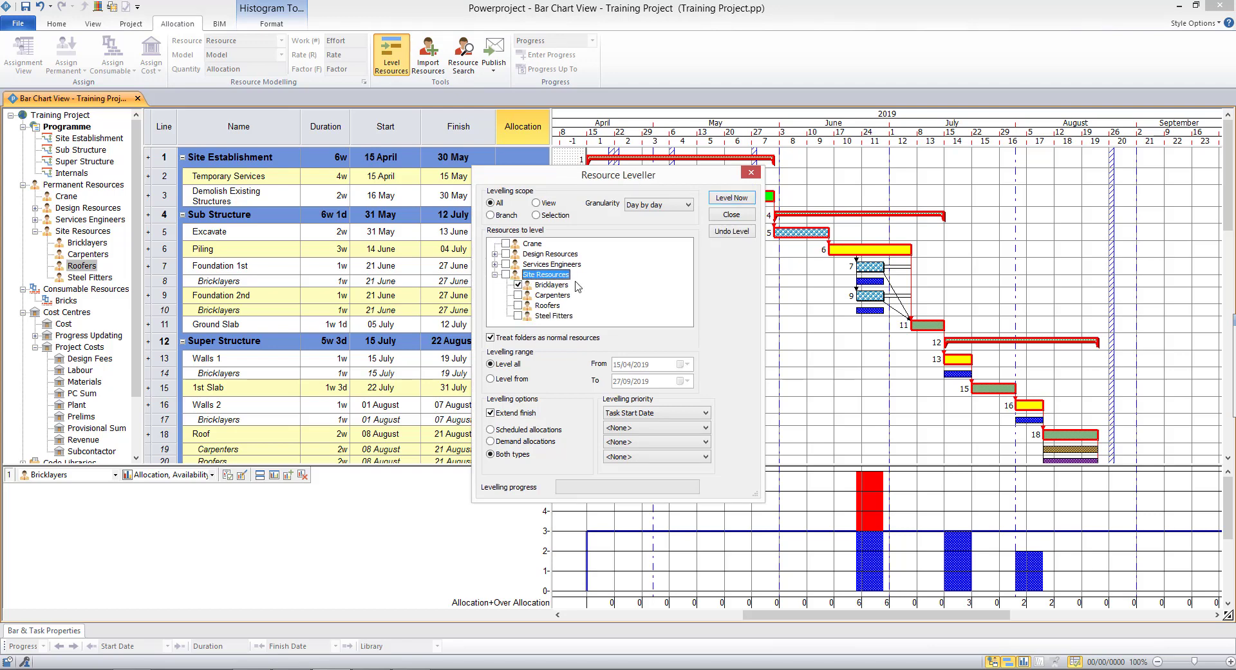
click(731, 198)
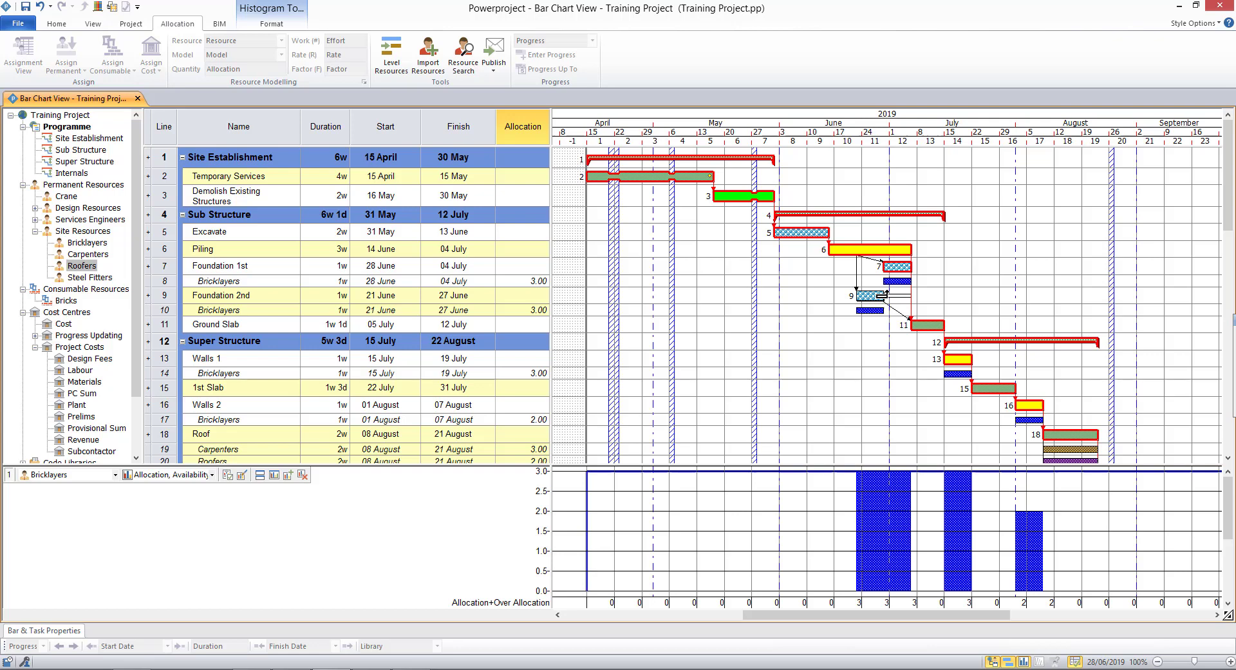
drag(900, 615, 936, 616)
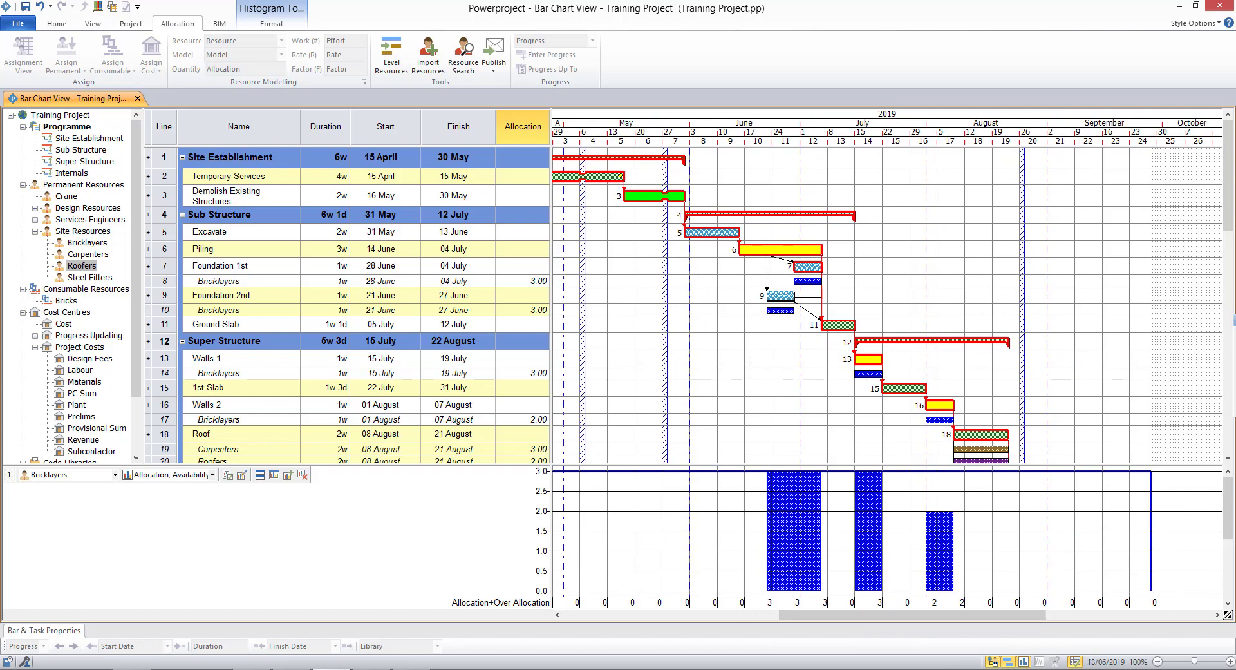
- Delete the histogram and apply the Name/Duration/Start/Finish table layout
click(303, 477)
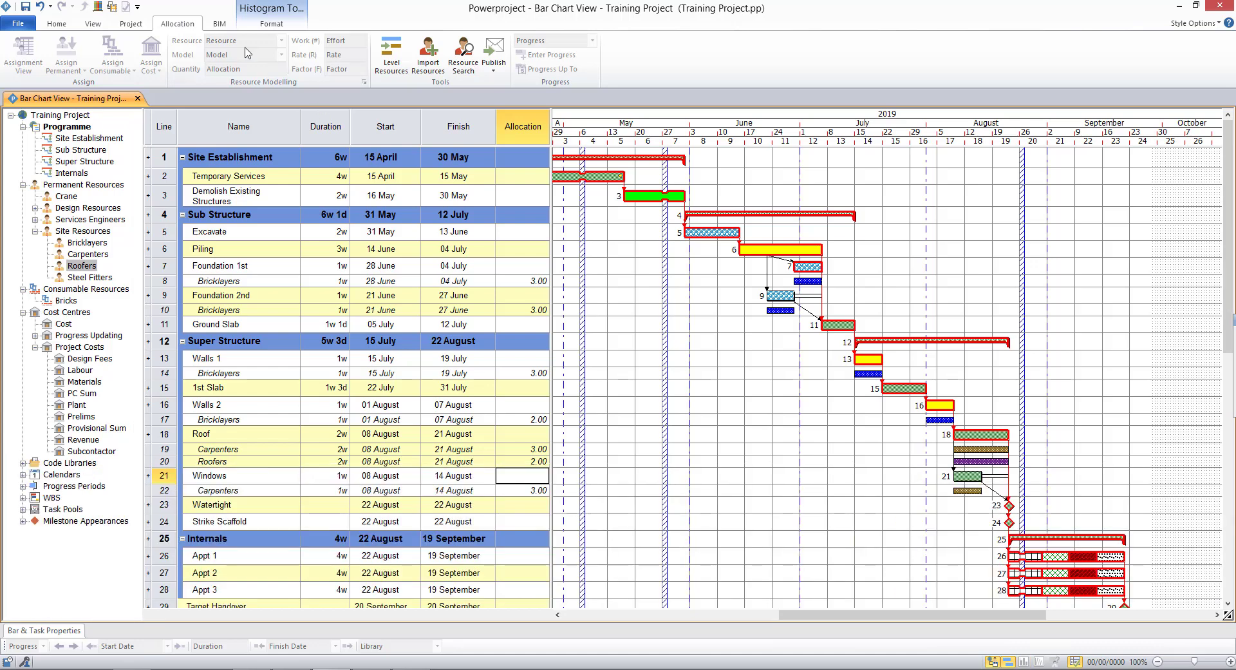
click(88, 26)
click(166, 55)
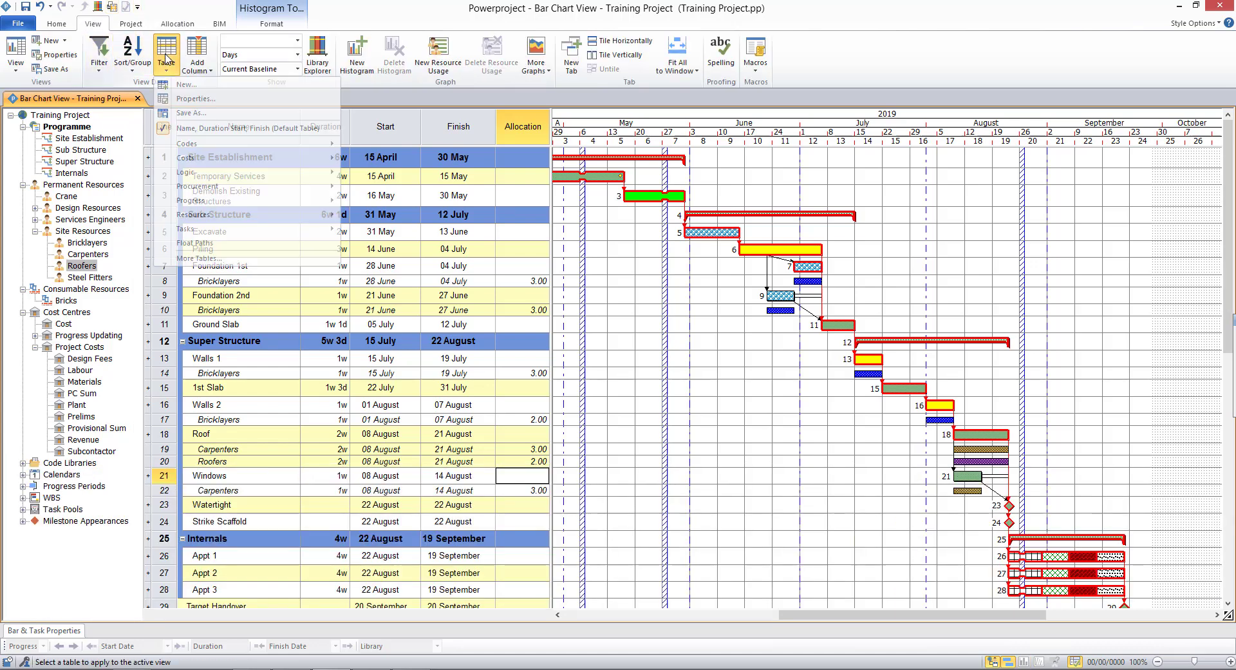
click(206, 128)
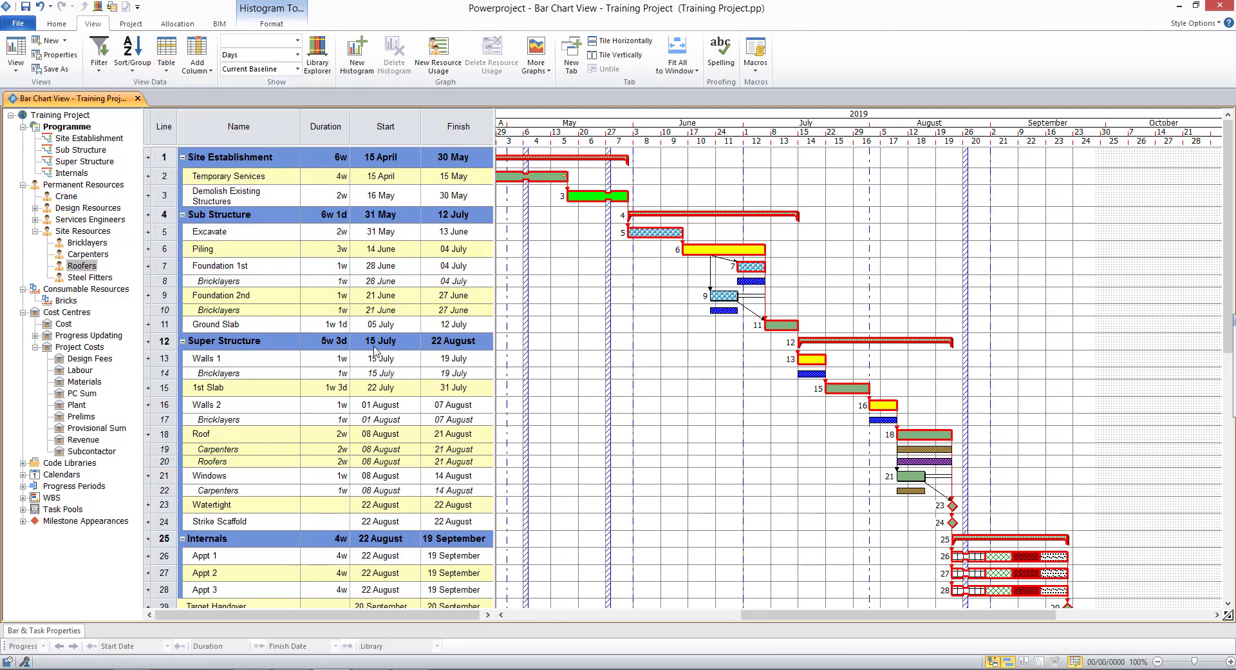
- Add a Cost column to the task table with zero values shown as blank
drag(492, 131, 553, 131)
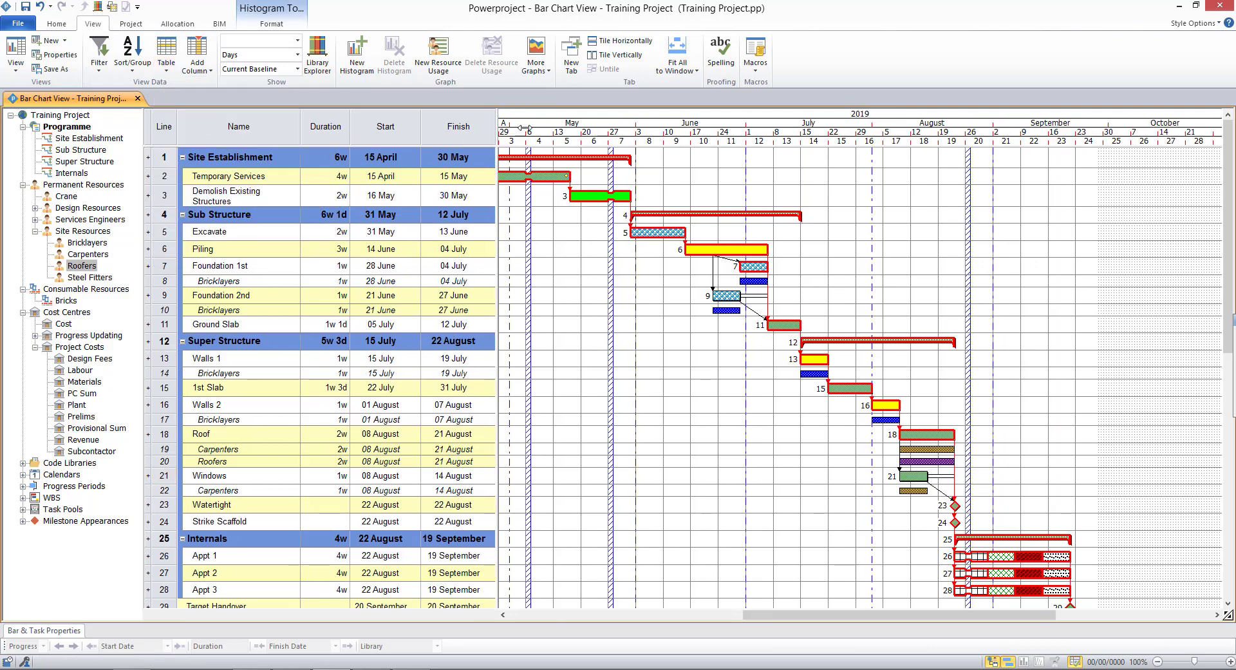
right_click(516, 137)
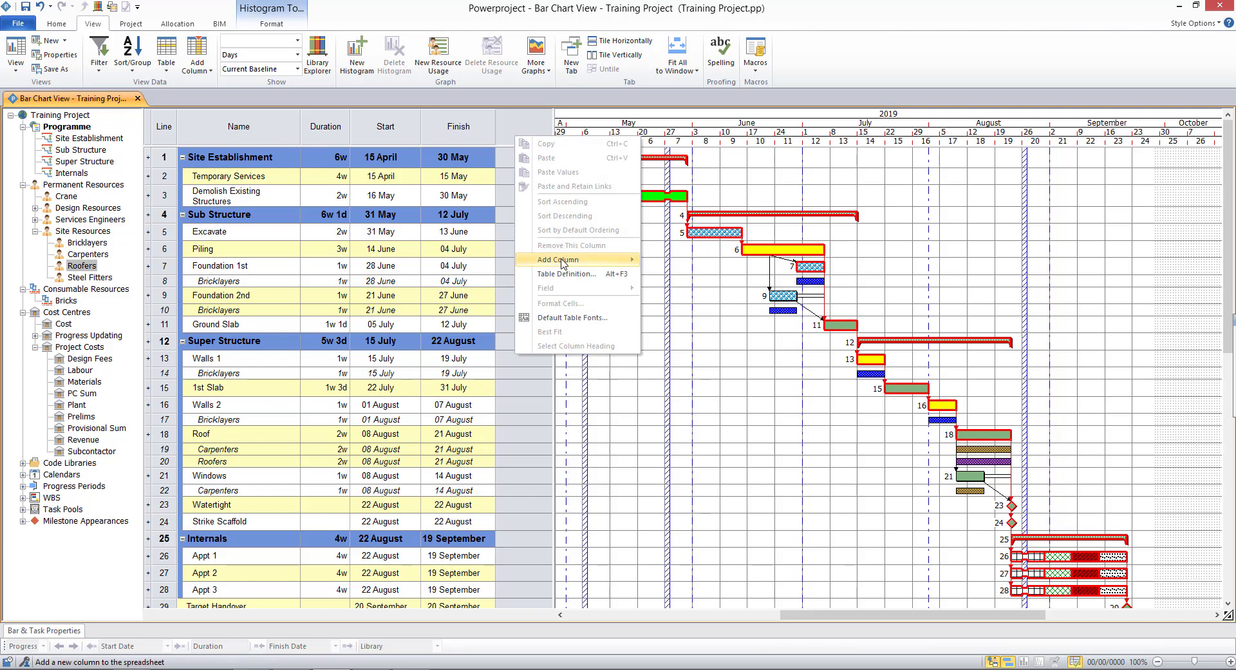
mouse_move(689, 331)
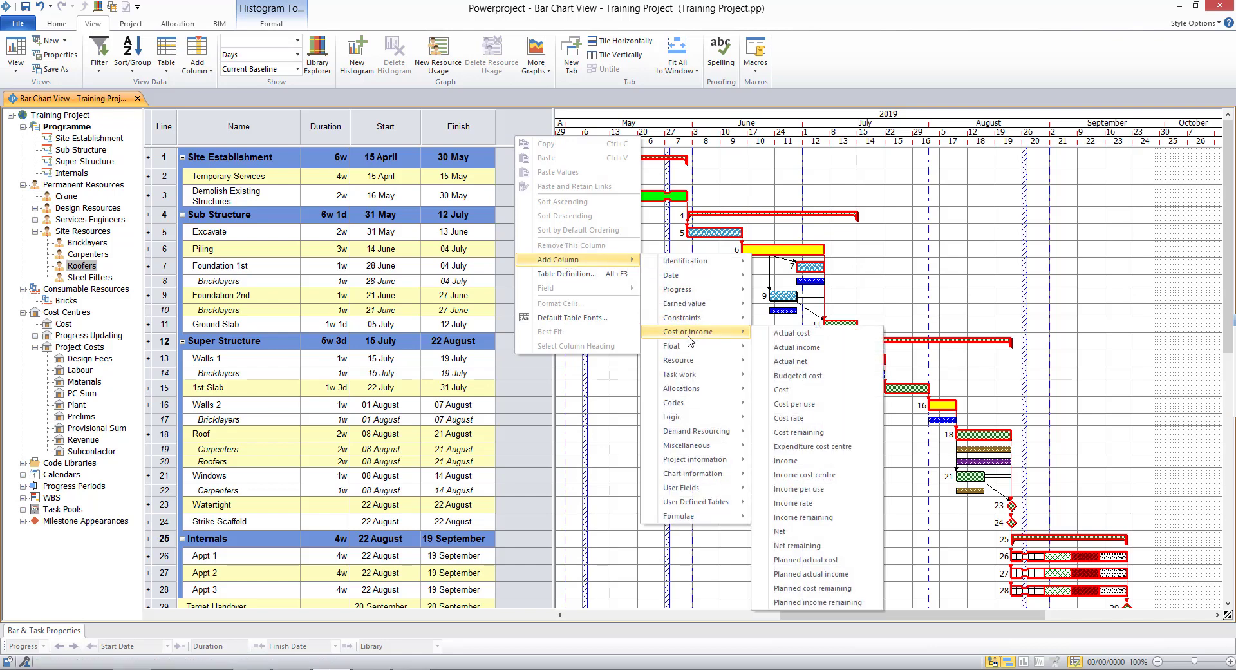
click(781, 390)
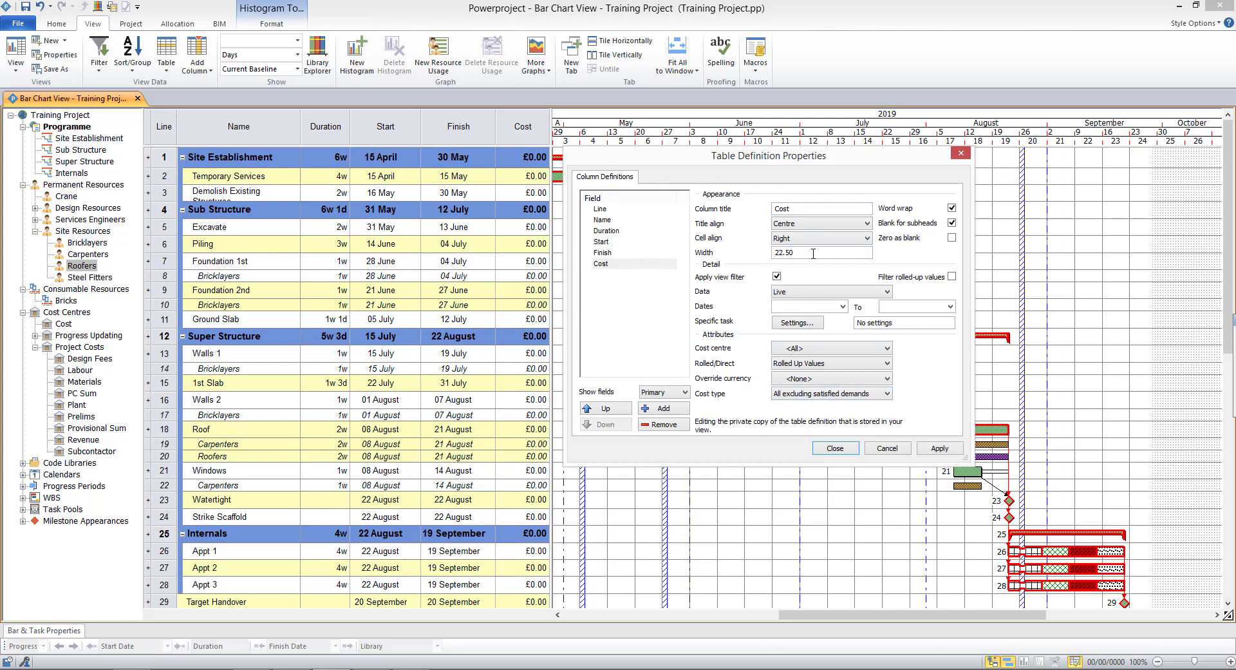
click(952, 238)
click(835, 448)
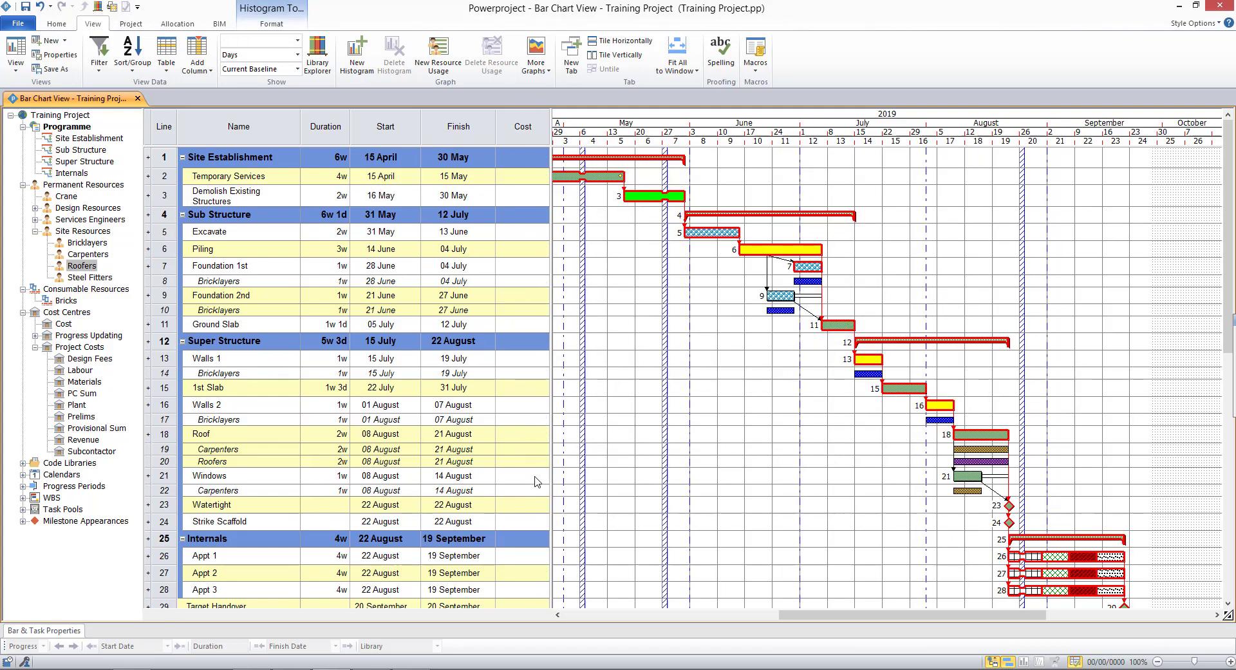
- Hide the Bricklayers, Carpenters and Roofers allocation rows, then select Labour under Project Costs
click(275, 28)
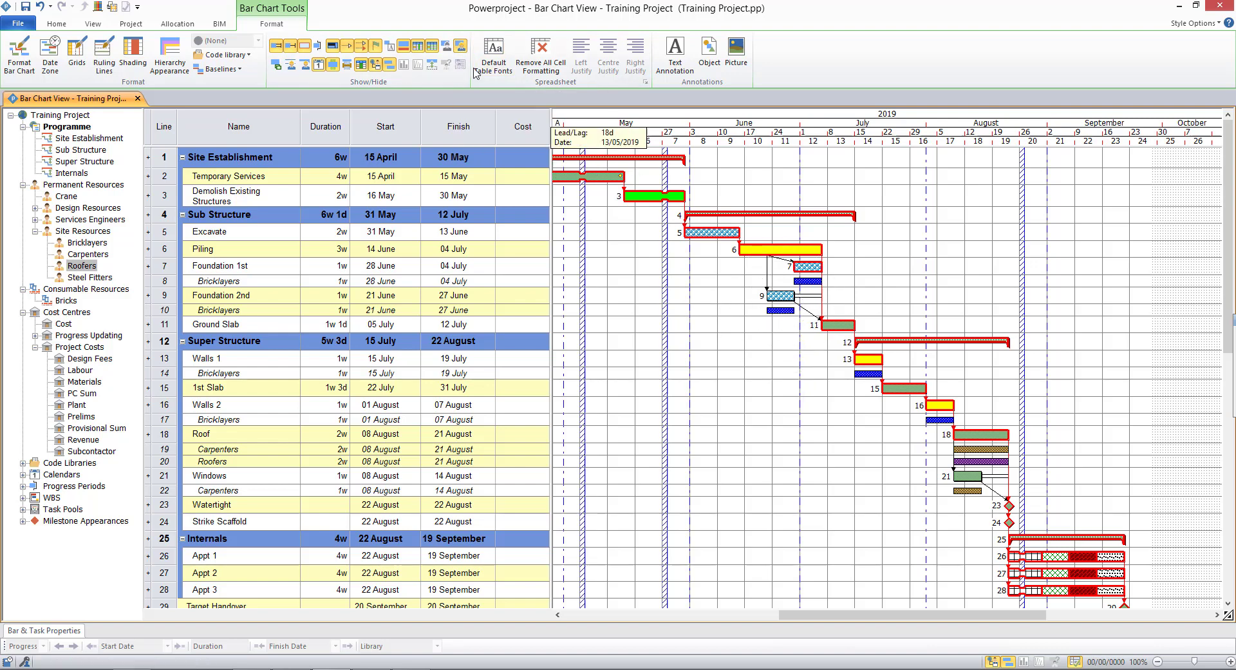
click(461, 46)
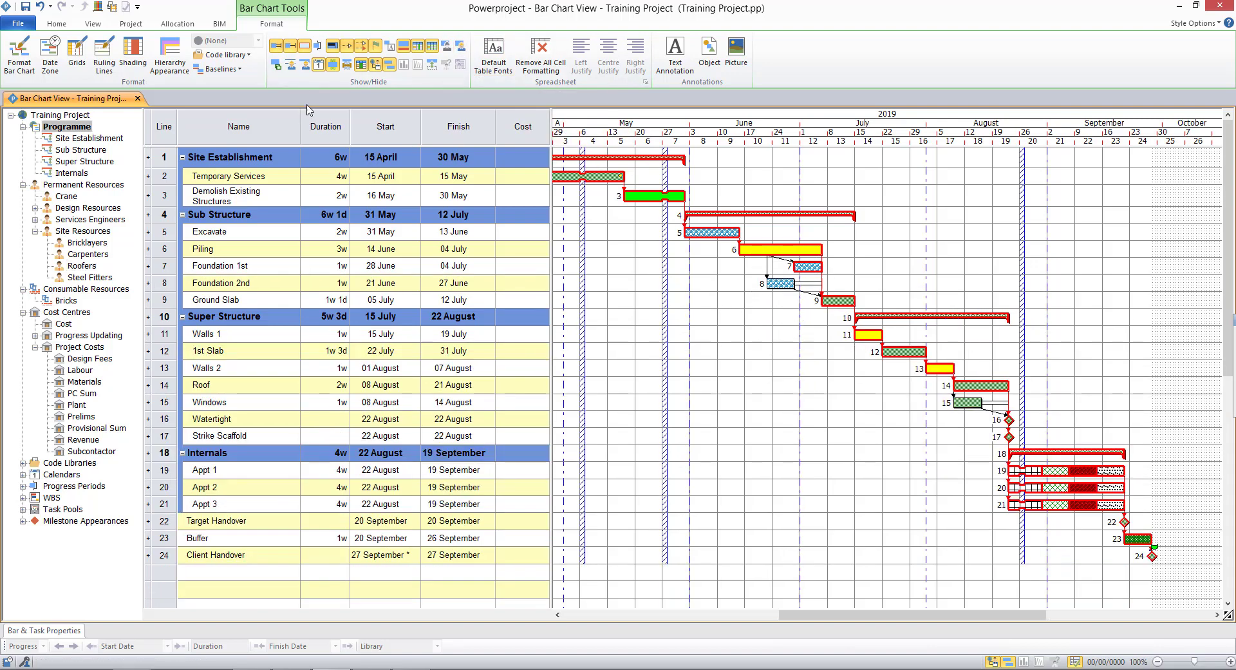
click(277, 69)
click(22, 185)
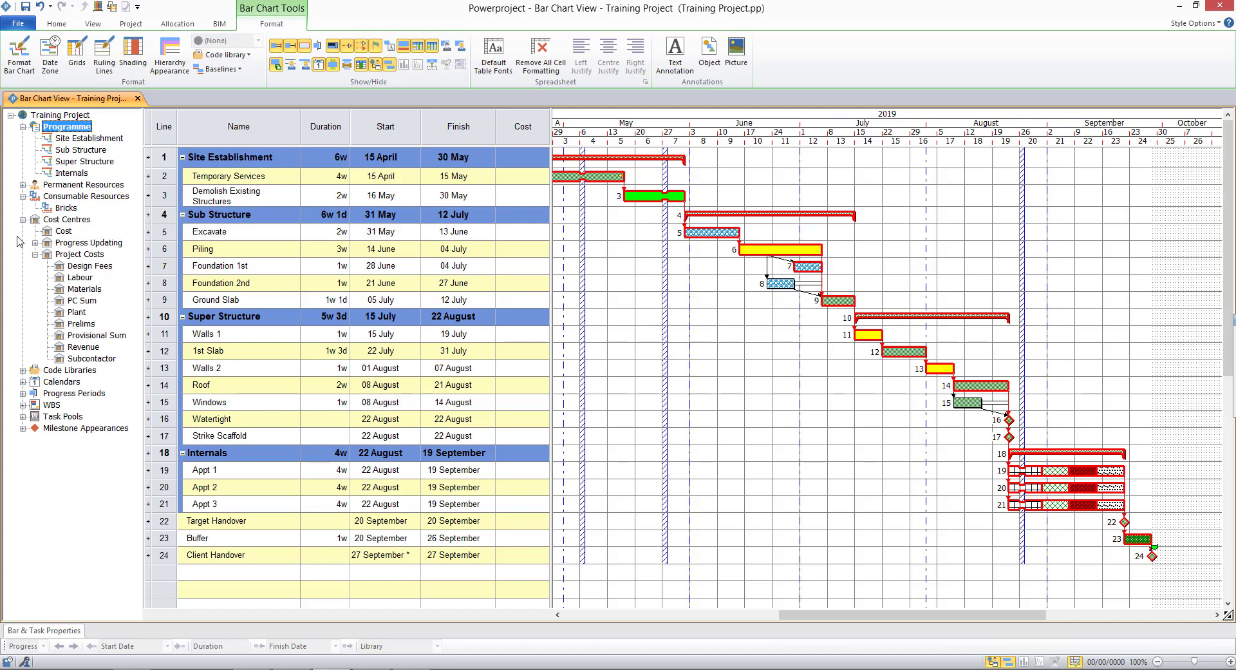
click(80, 278)
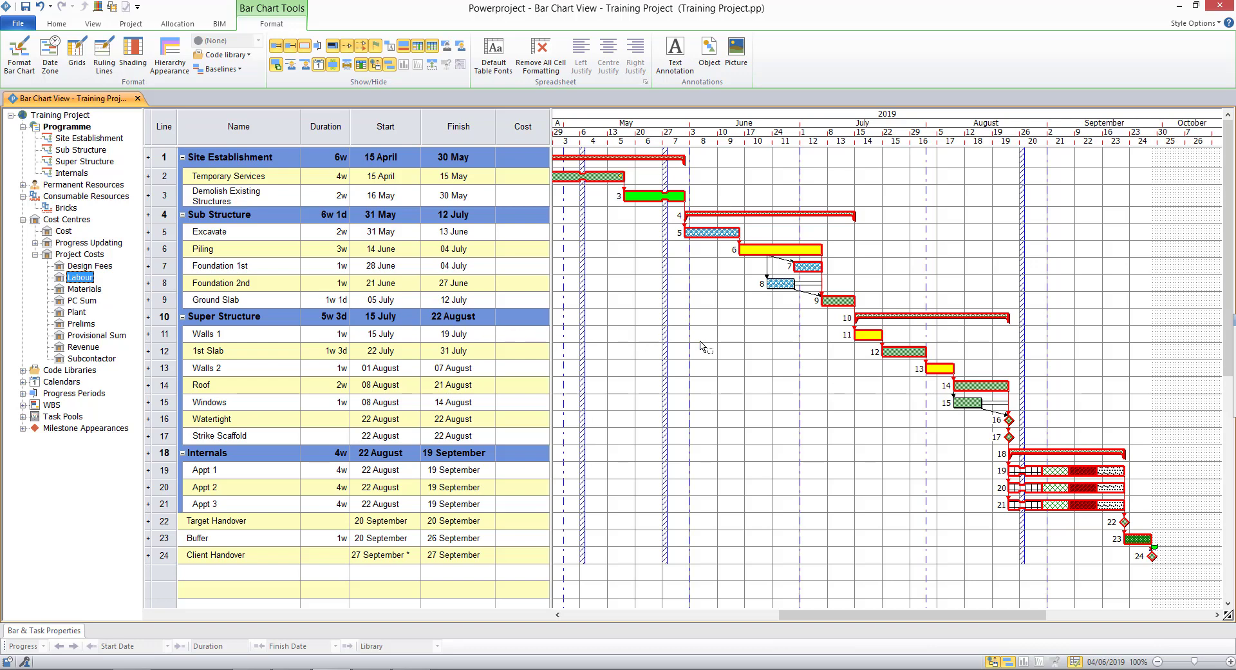
- Assign Labour to Ground Slab with a cost of £1,500
drag(702, 345, 838, 308)
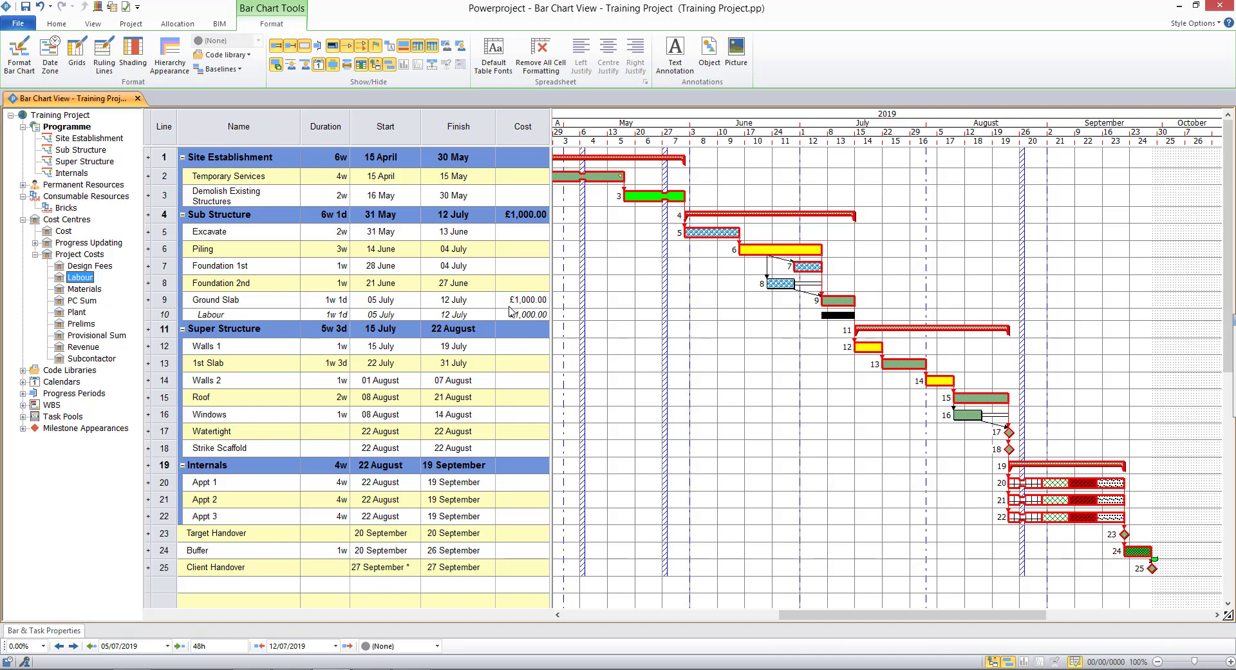
double_click(522, 300)
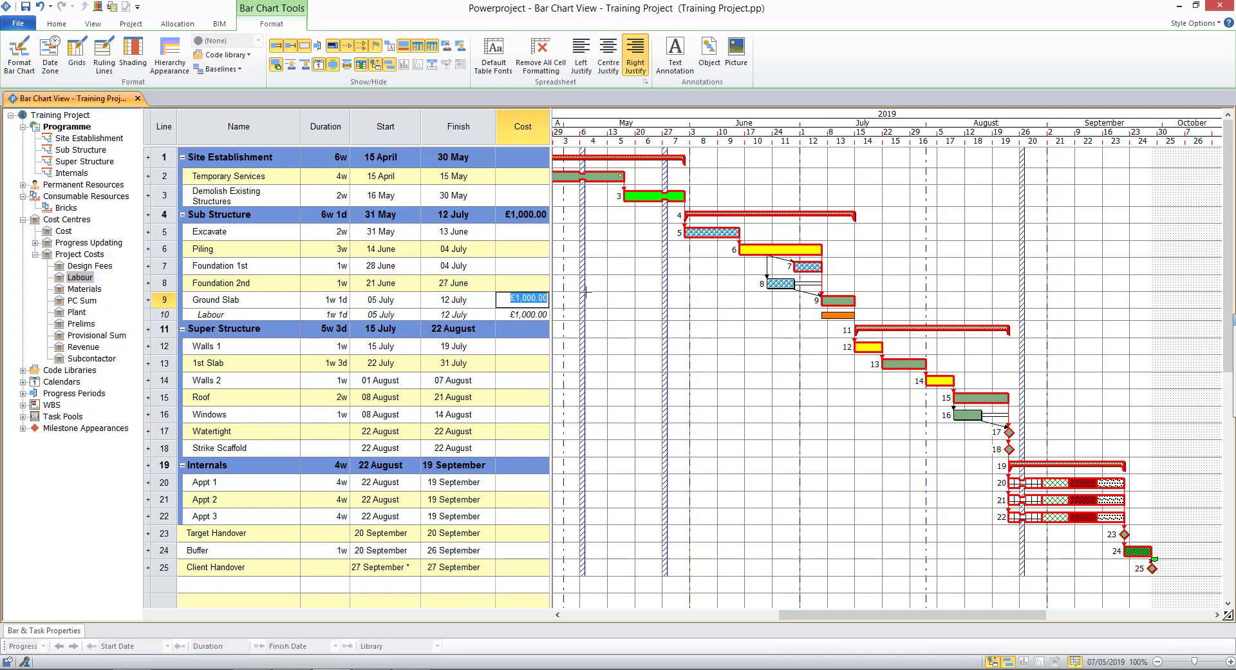
text(15)
key(Return)
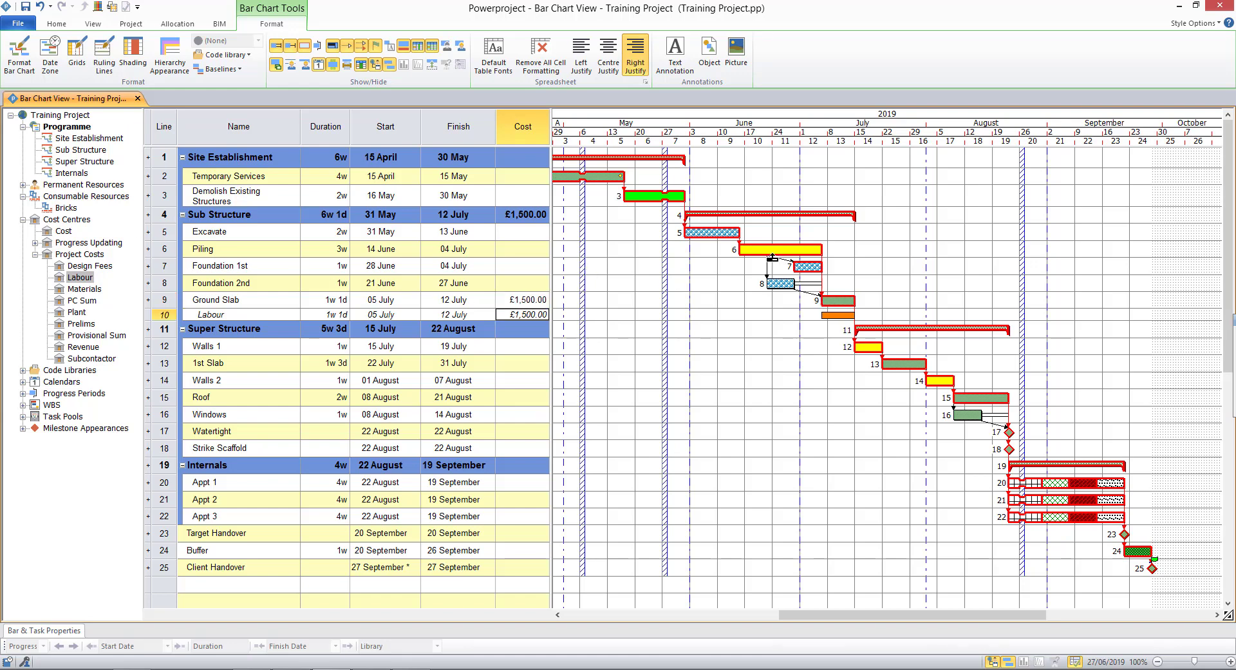
- Assign Labour to the Piling, 1st Slab and Roof tasks together
click(776, 249)
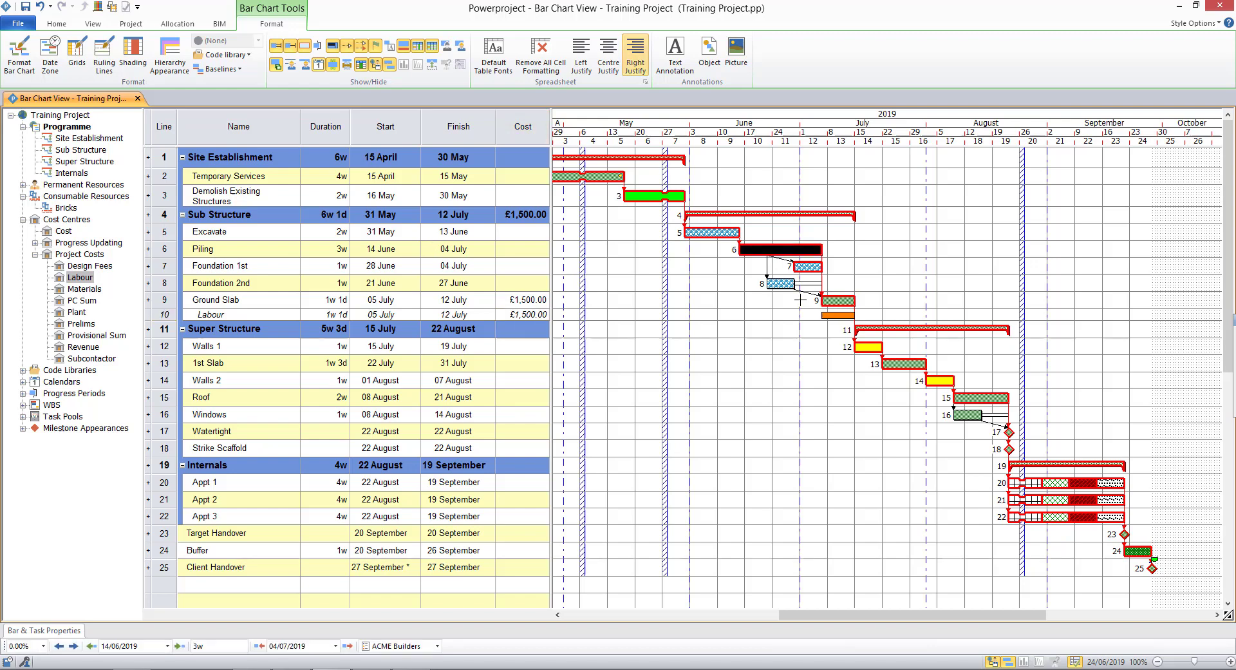
ctrl+click(905, 368)
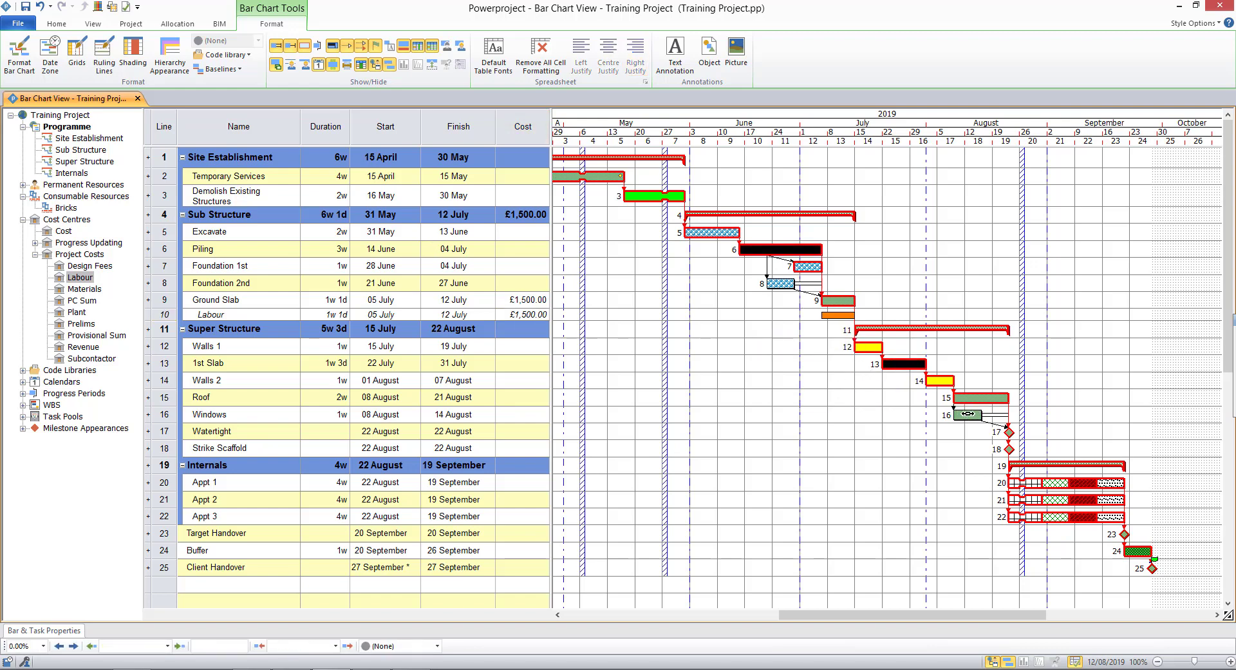
ctrl+click(973, 398)
click(79, 277)
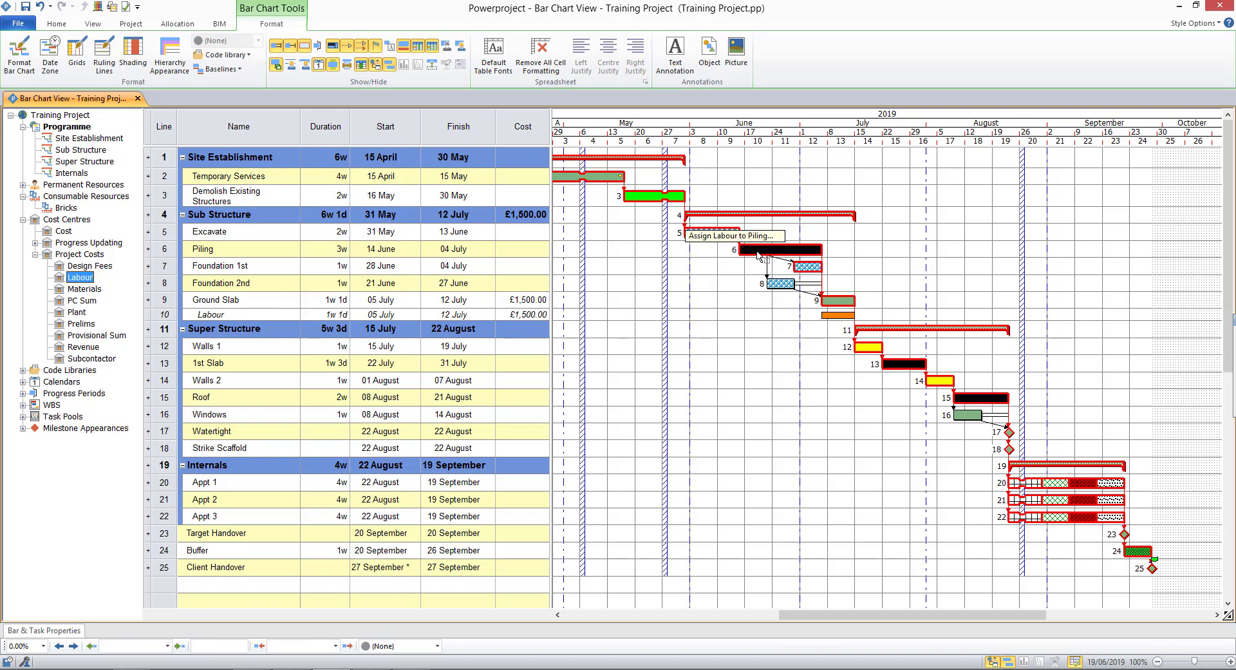
drag(698, 290, 747, 252)
- Set the 1st Slab labour cost to £2,000 and Roof to £1,200
click(521, 390)
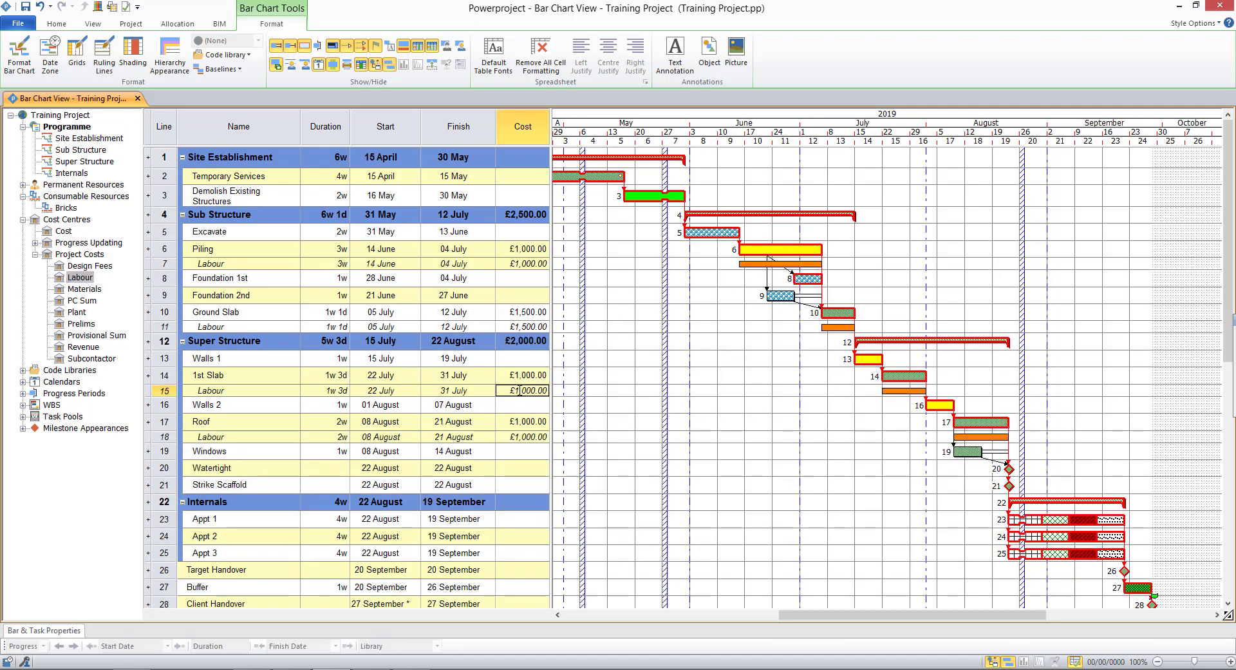
click(522, 390)
text(2000)
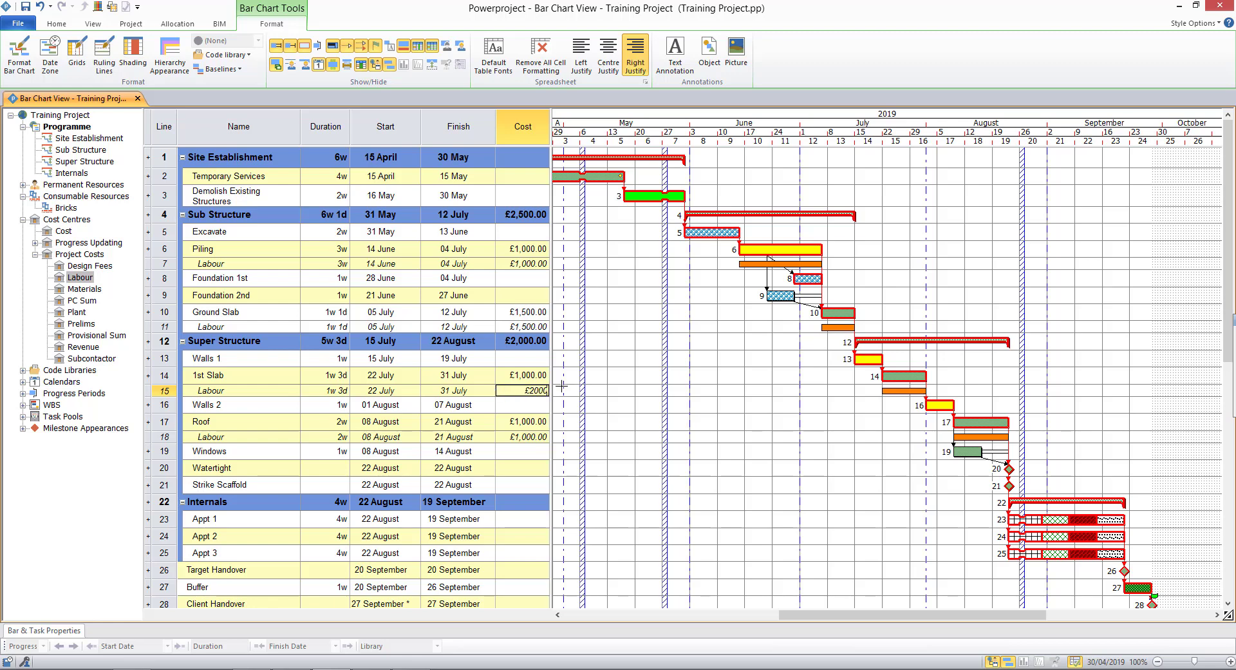
key(Return)
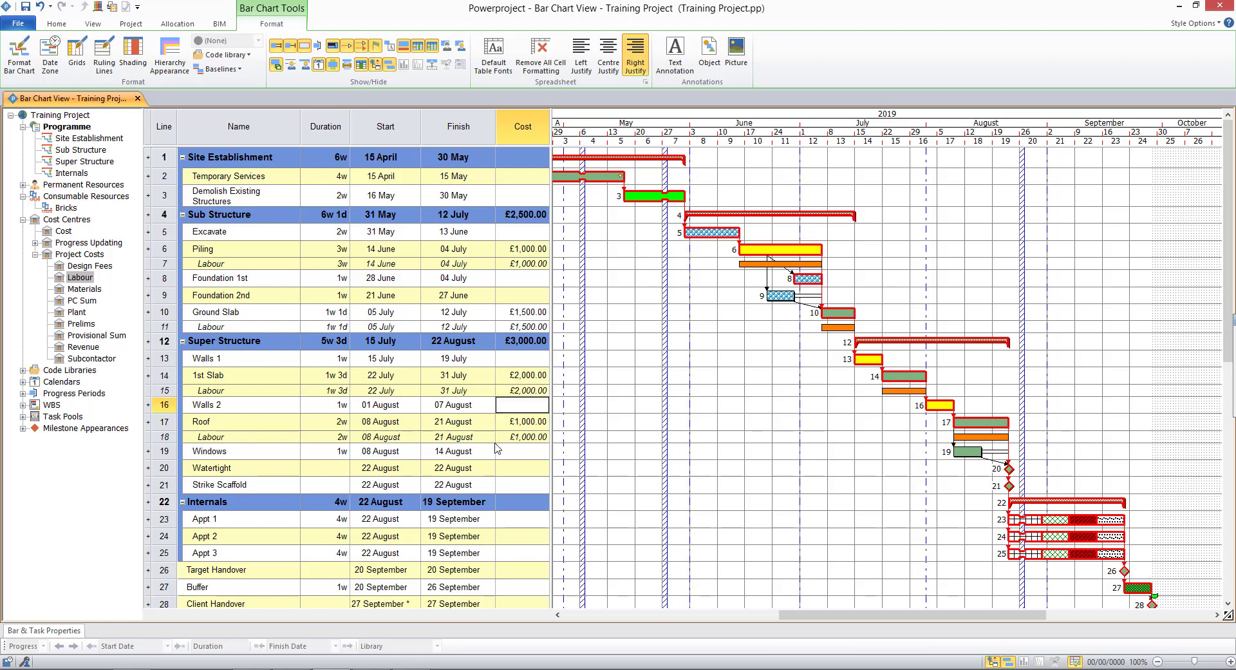
click(509, 437)
text(1200)
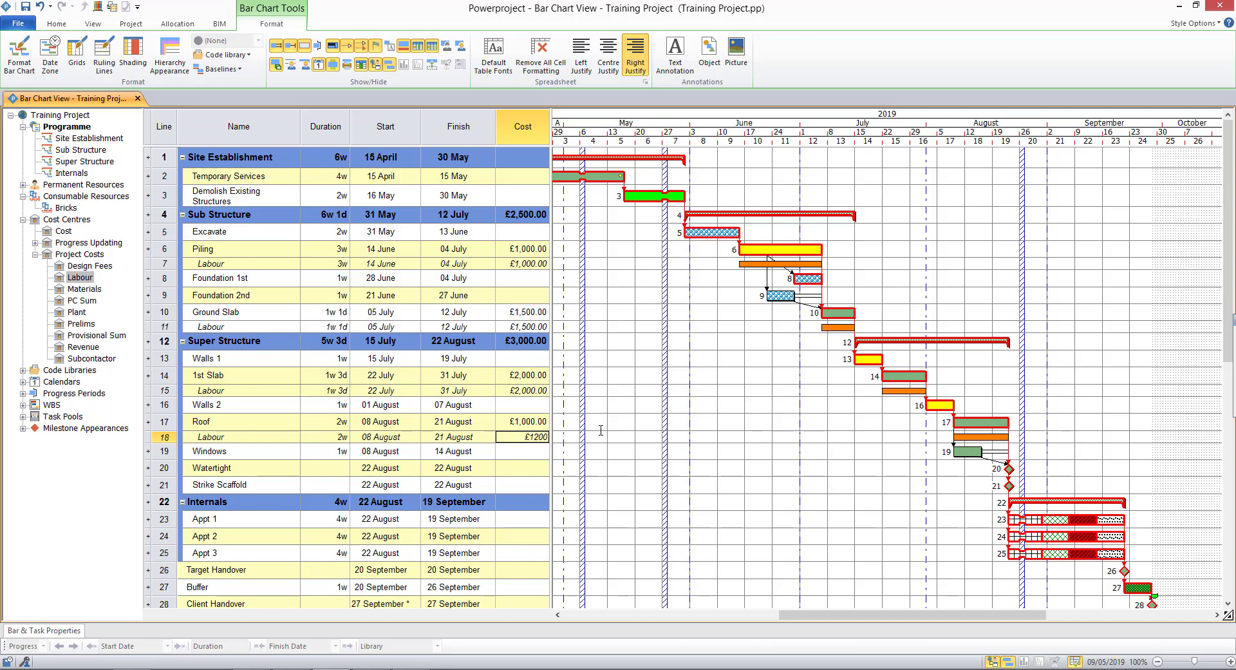
key(Return)
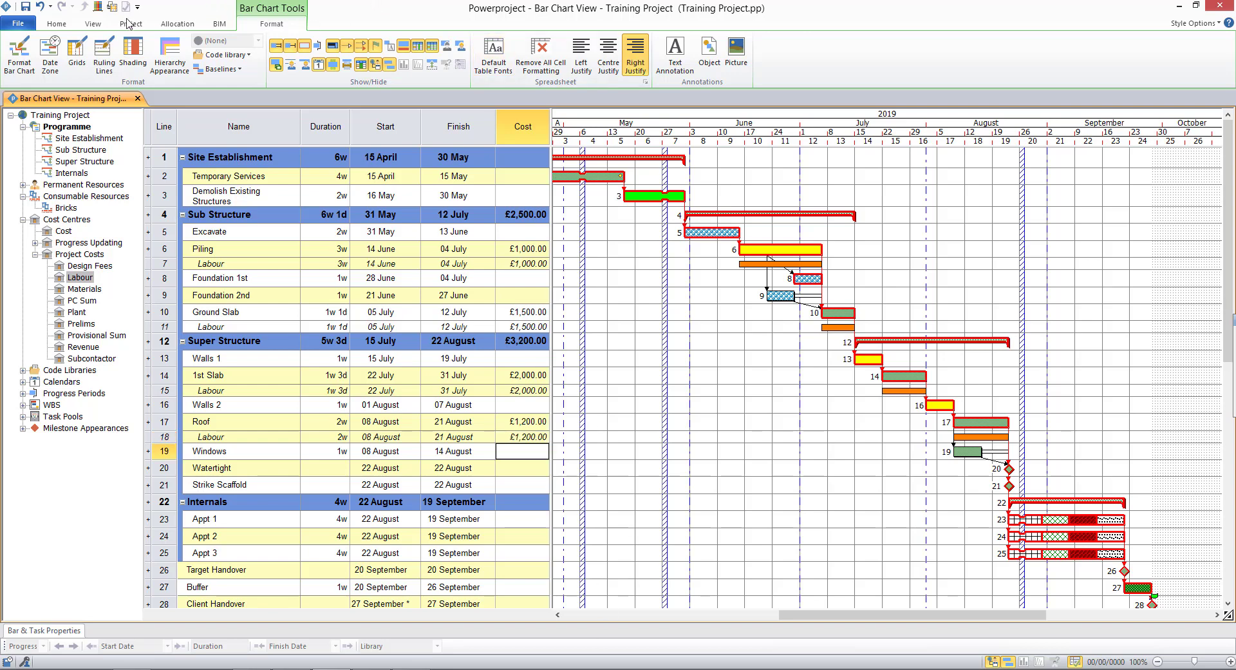
- Add a histogram pane below the bar chart showing Labour Total Cost, climbing to £5,700
click(94, 25)
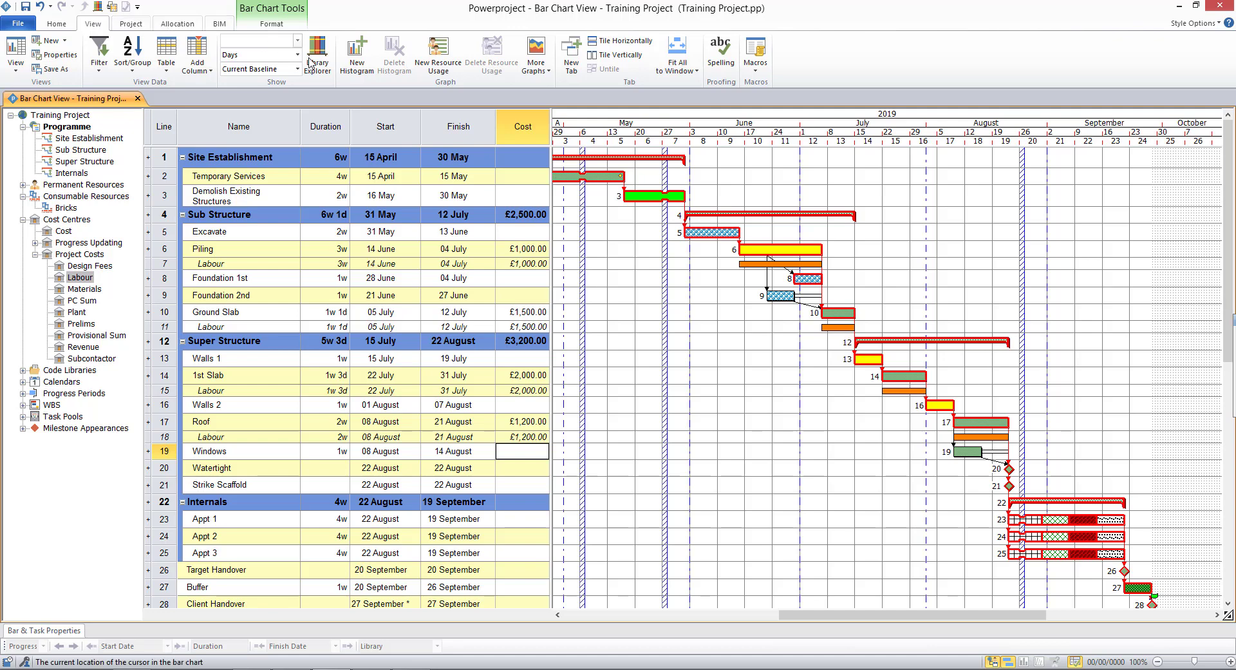
click(357, 58)
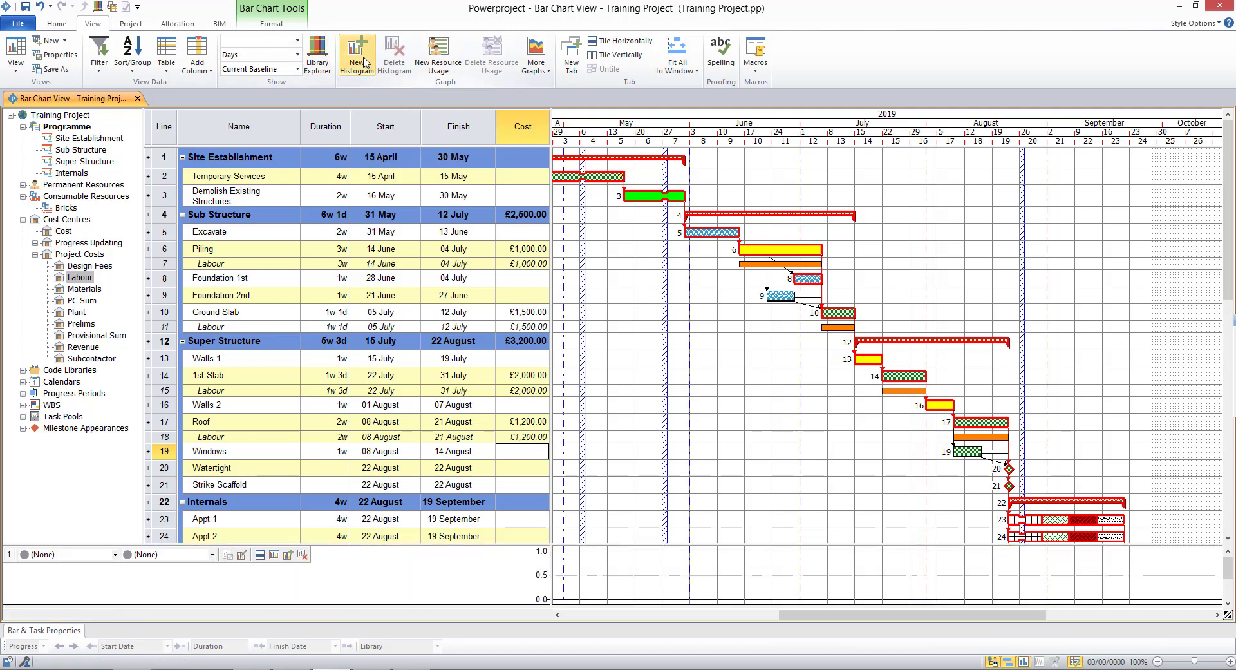
mouse_move(600, 604)
mouse_down()
mouse_move(599, 509)
mouse_move(600, 584)
mouse_up()
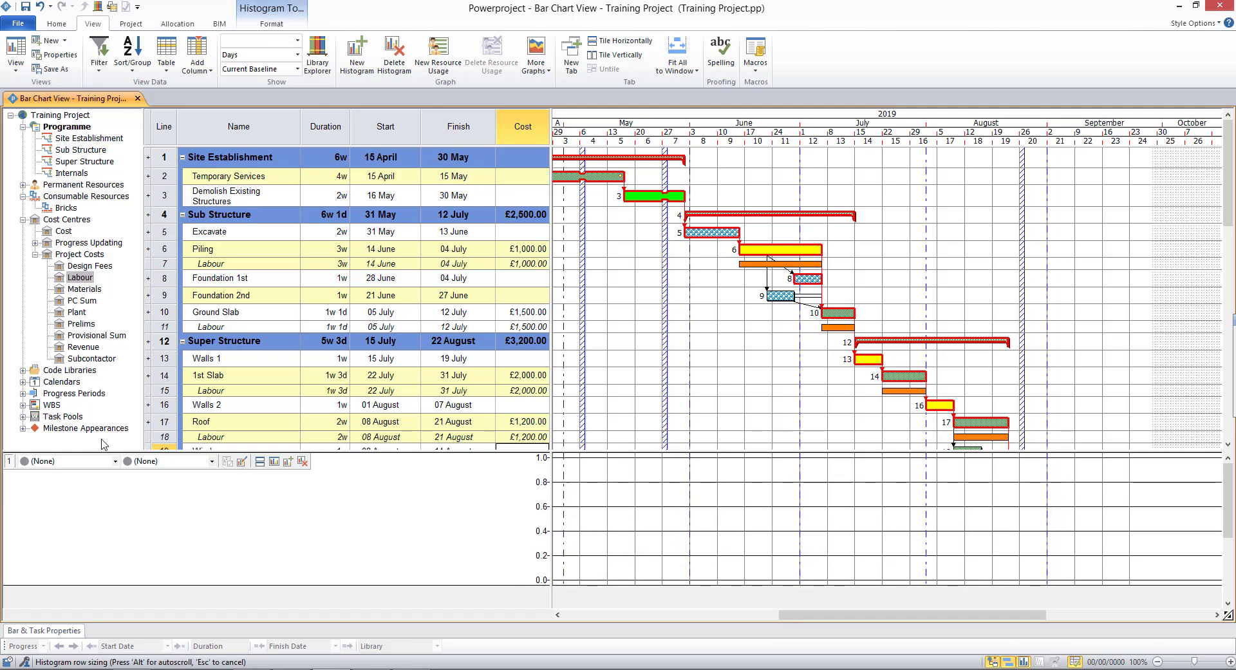
click(115, 461)
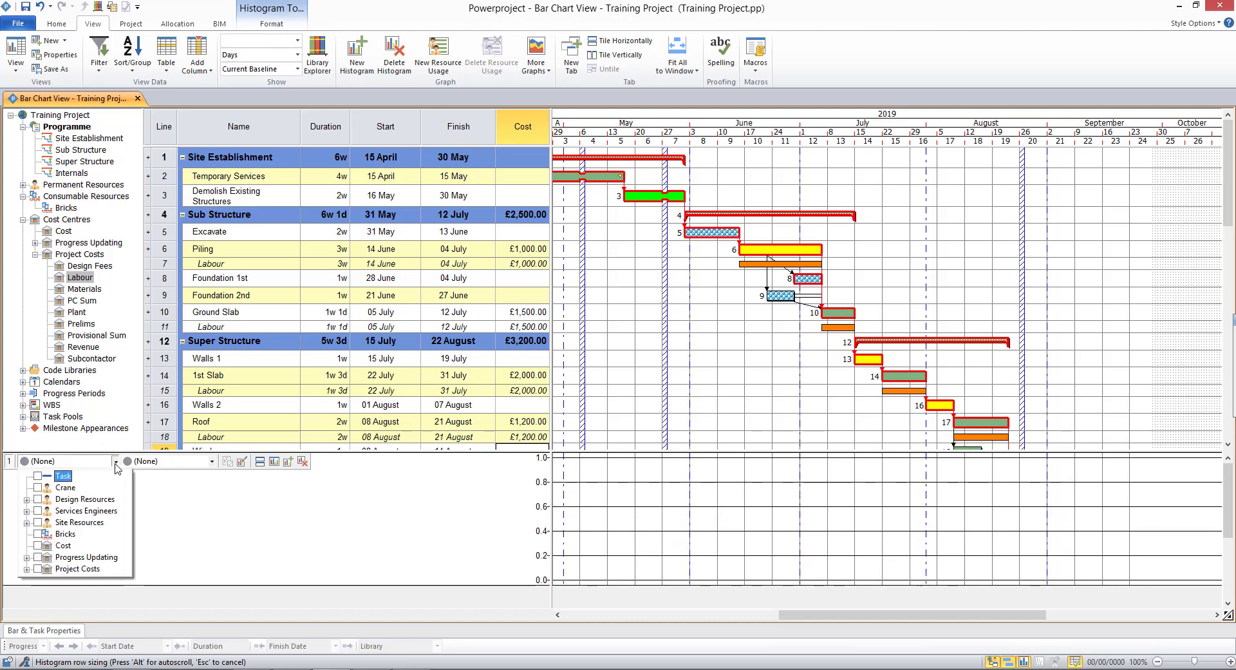
click(27, 569)
click(49, 569)
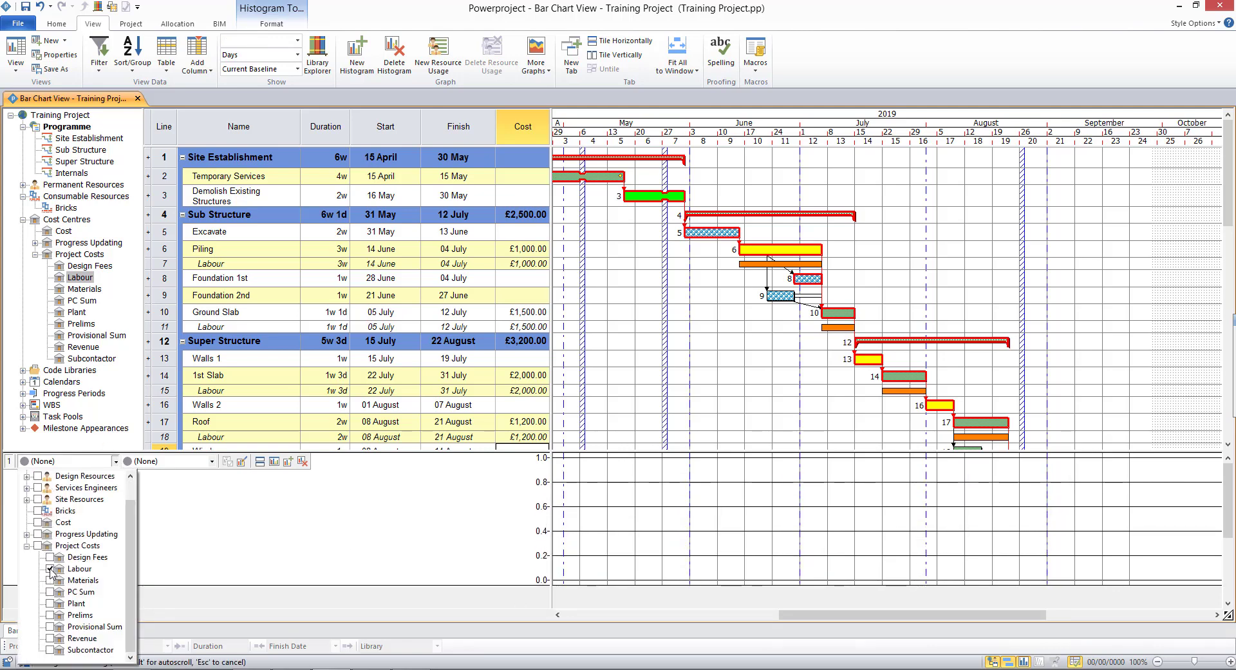
click(212, 461)
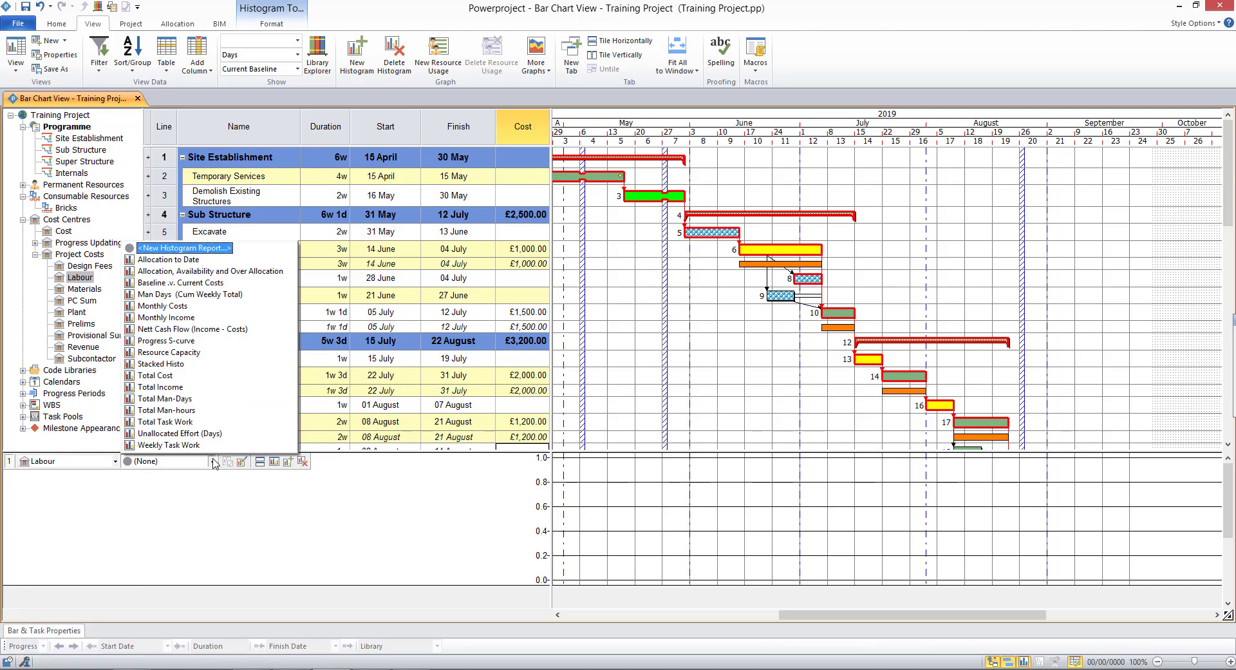
click(157, 377)
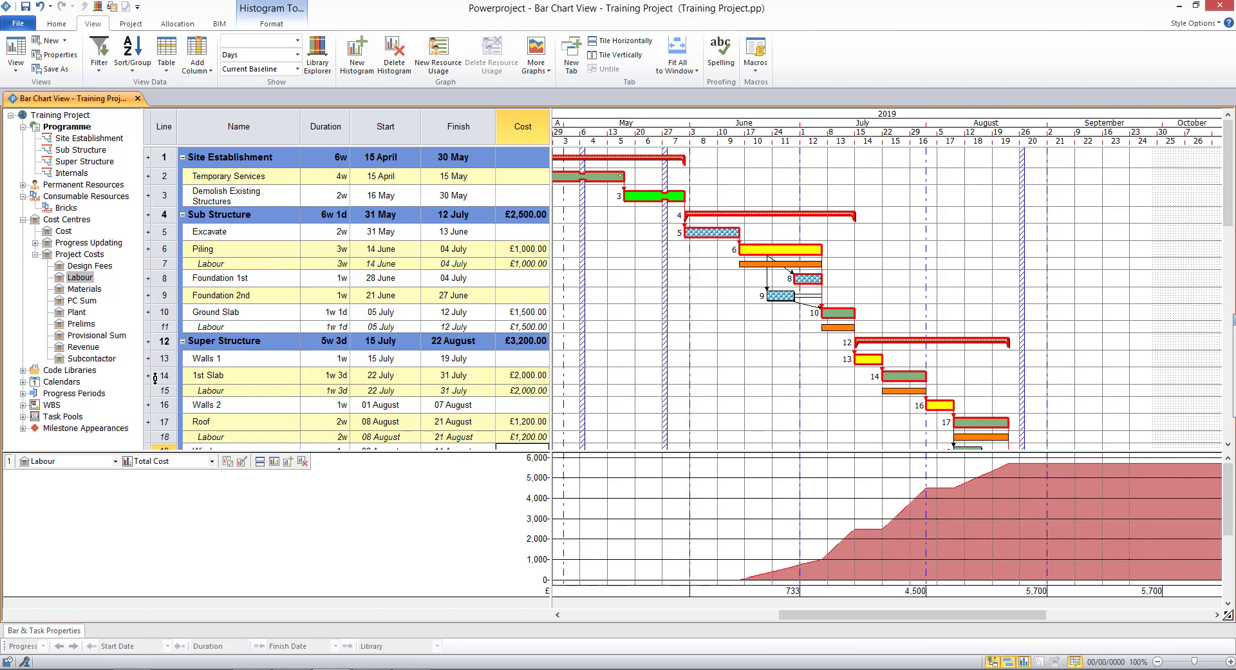